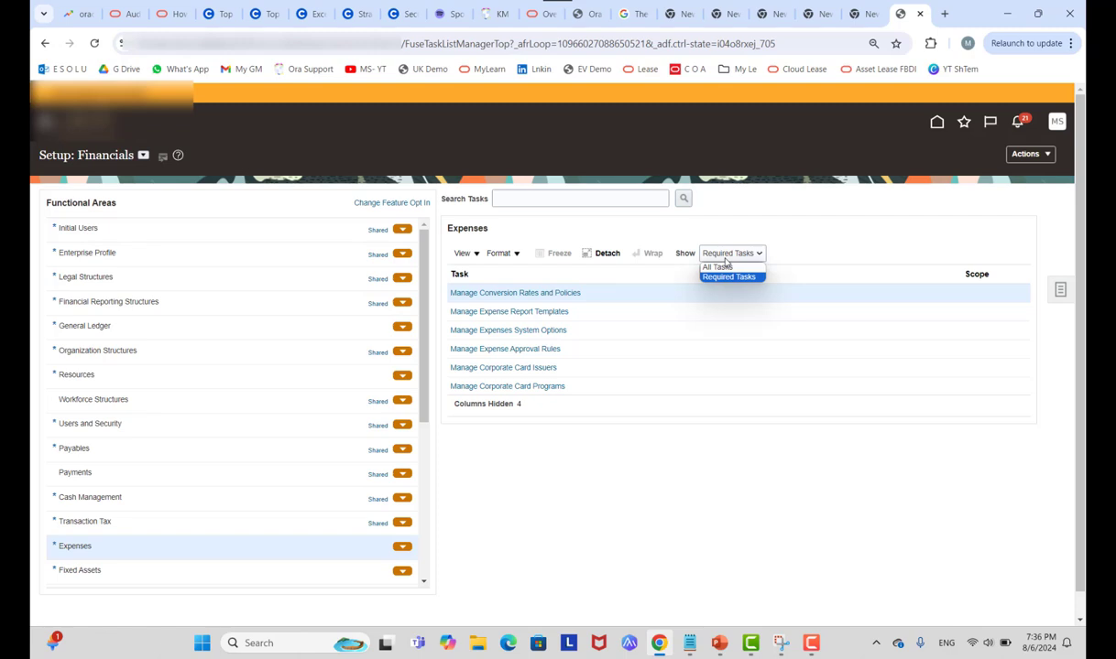
Step: Dismiss the Show task filter and go to Manage Expense Report Templates
click(806, 254)
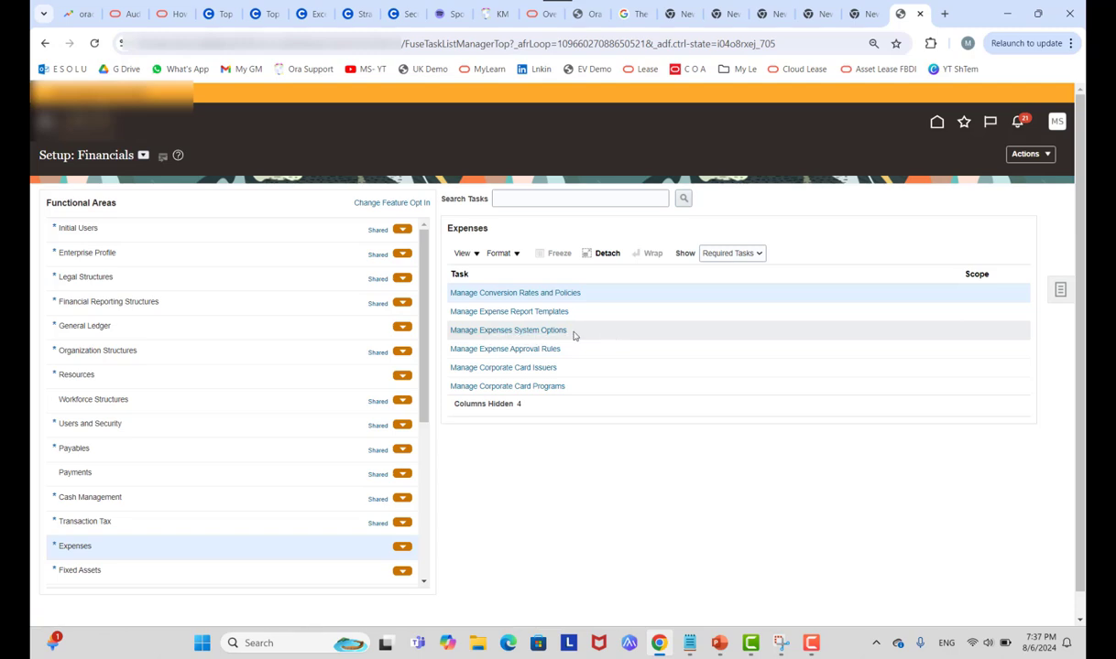
click(502, 314)
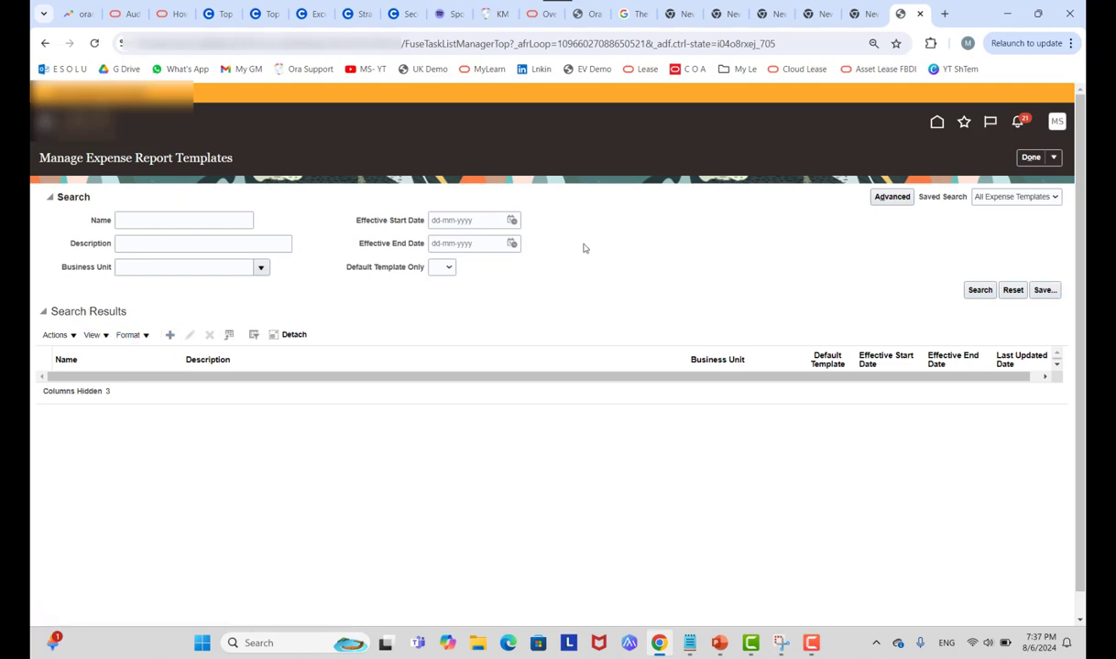
Step: Create a new expense report template from the Search Results table
click(172, 336)
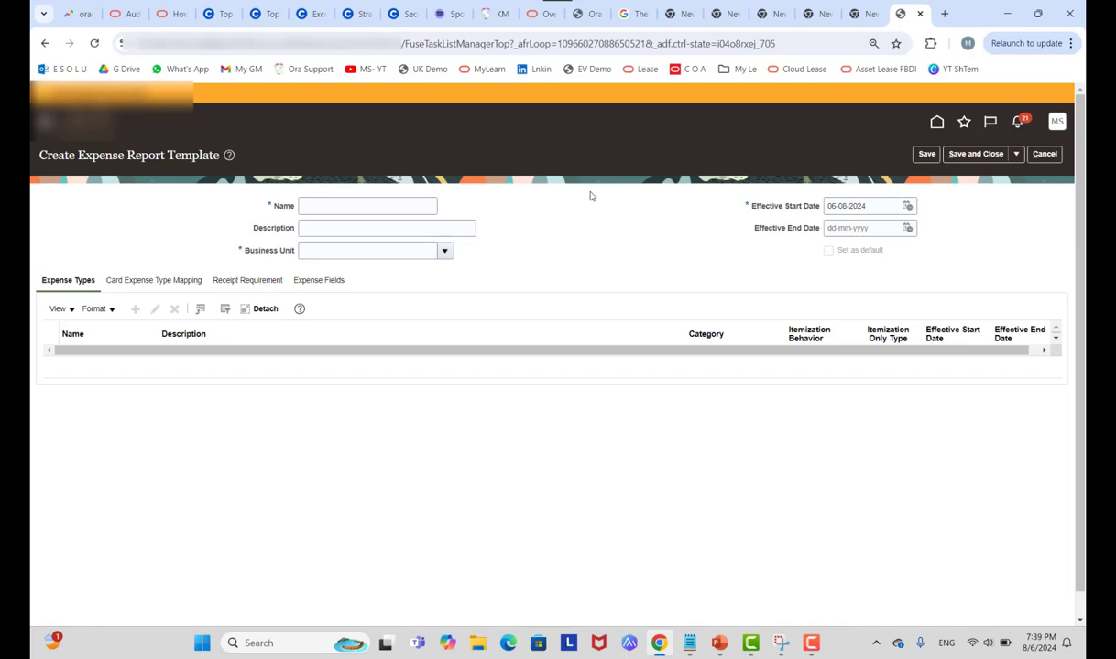
Step: Enter the template name Test and the description test
click(331, 209)
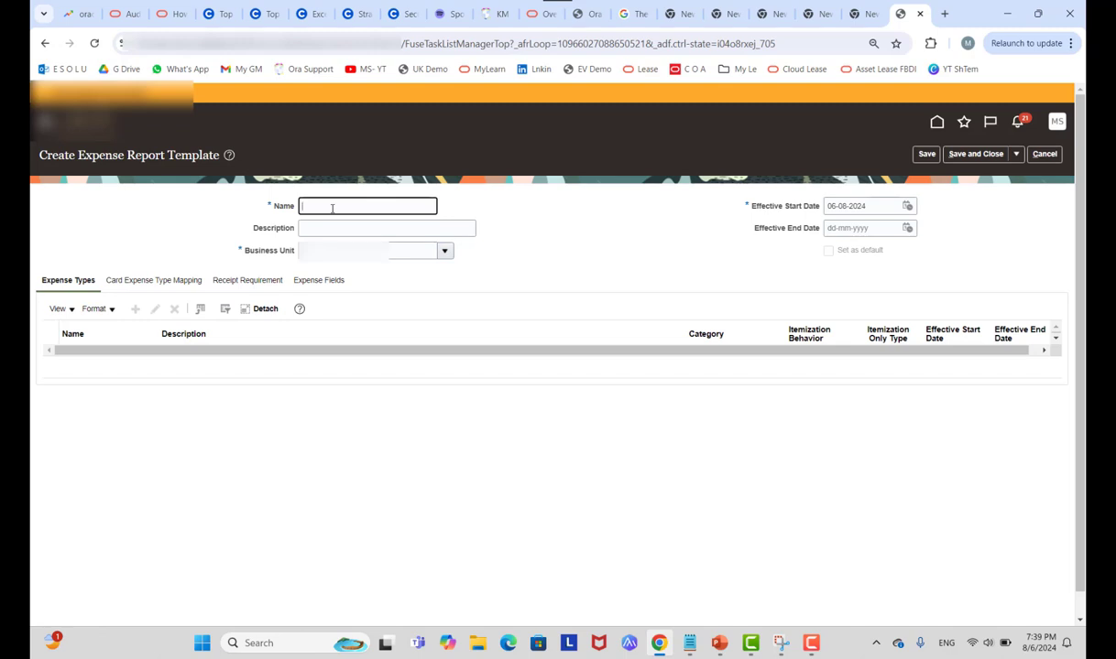
text(Test)
key(Tab)
text(test)
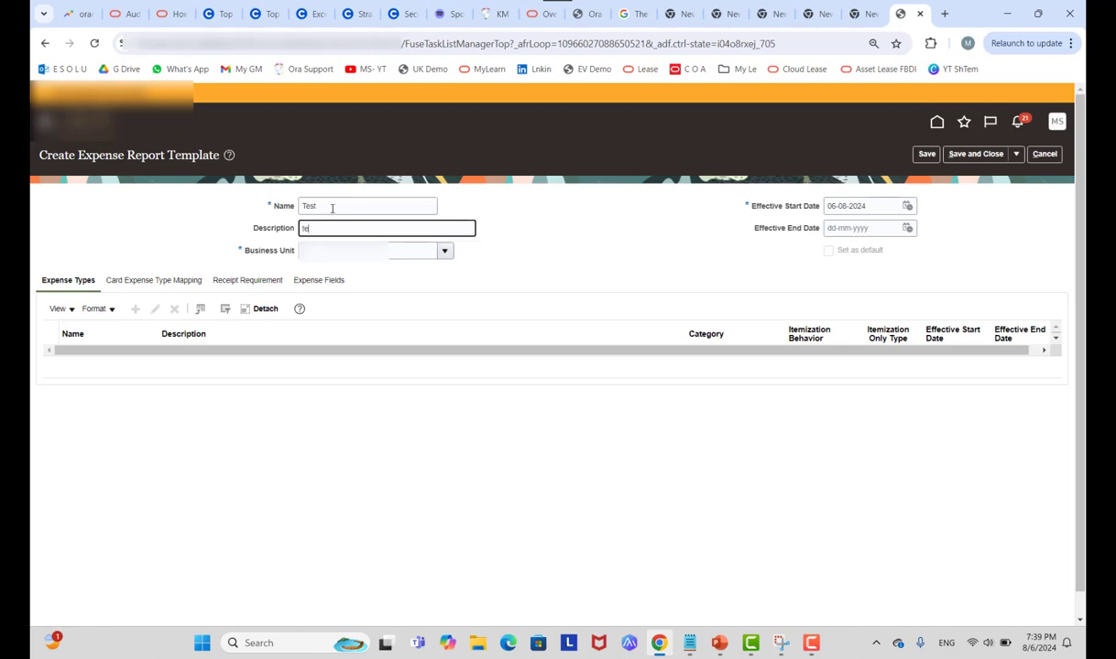
key(Tab)
key(Tab)
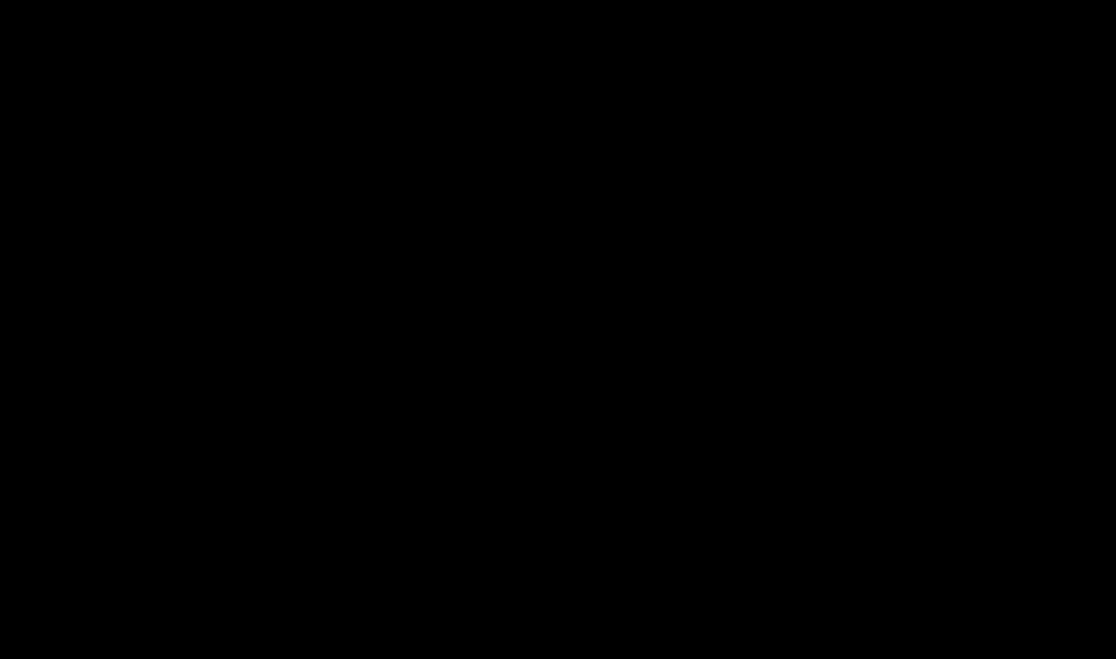
Step: Set the template's effective start date to 01-01-2023
click(906, 207)
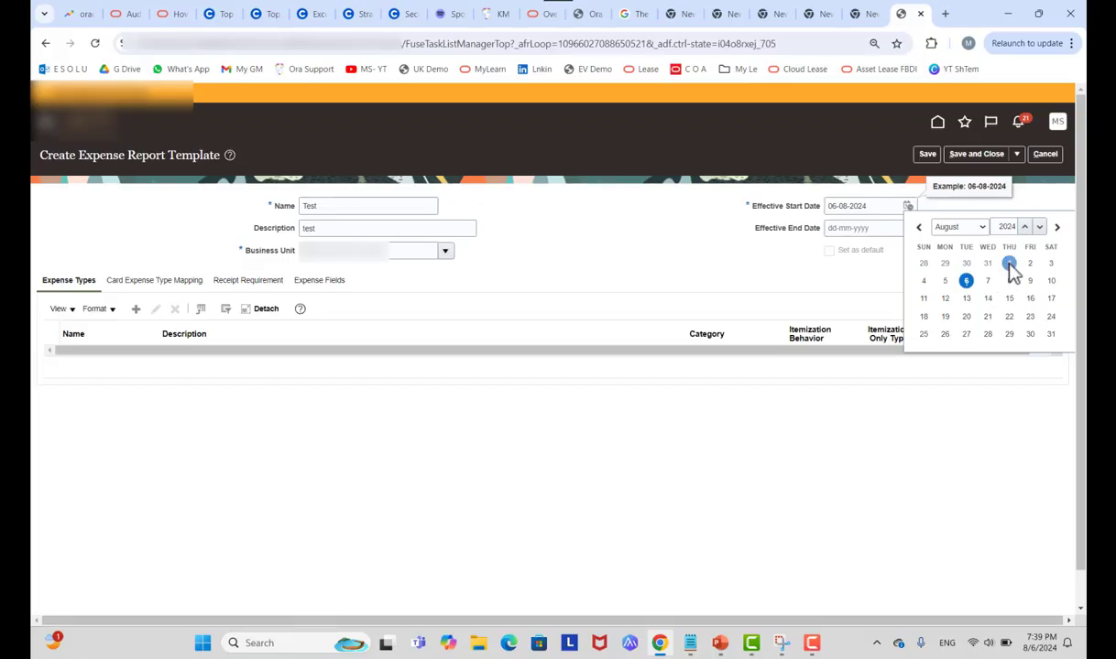
click(1039, 227)
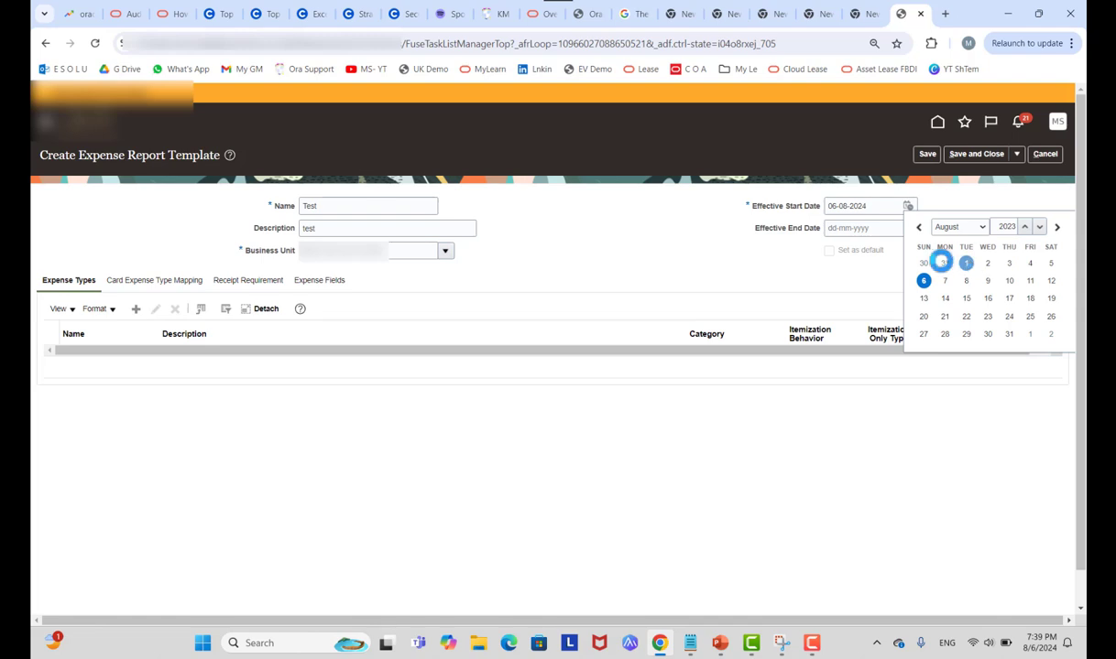
click(967, 263)
click(907, 207)
click(958, 228)
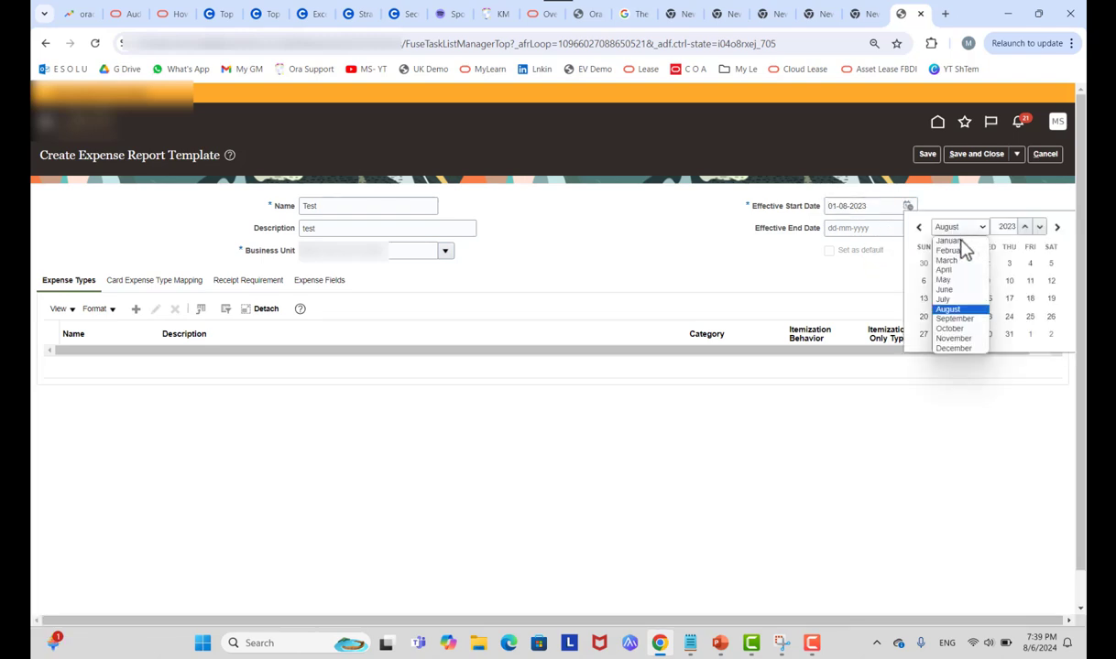
click(960, 241)
click(925, 263)
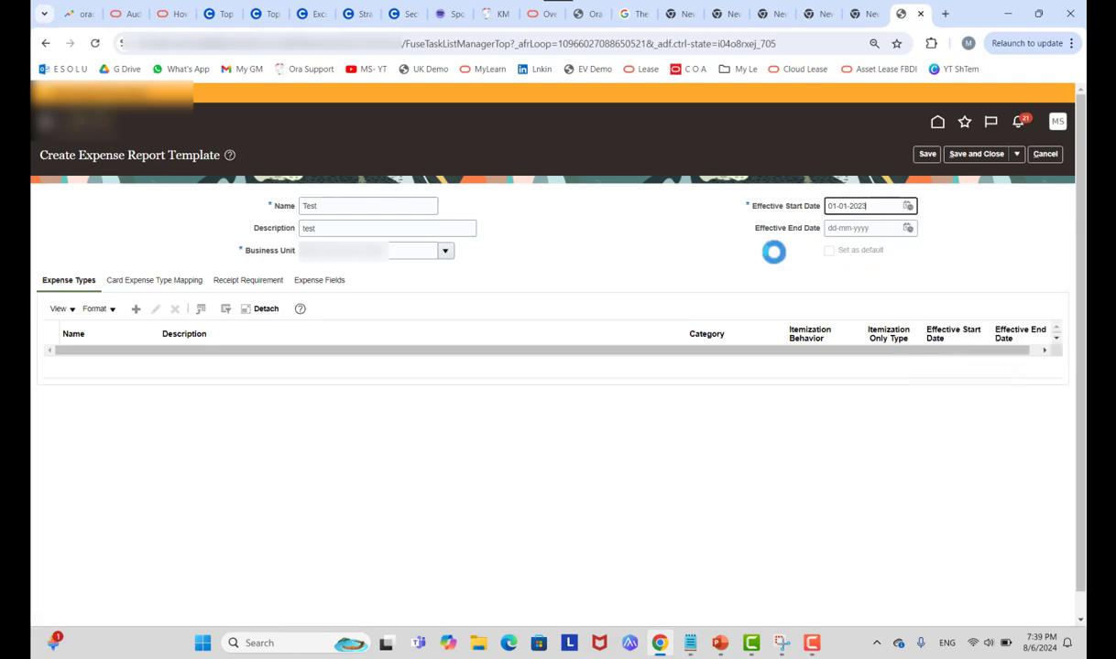
click(861, 229)
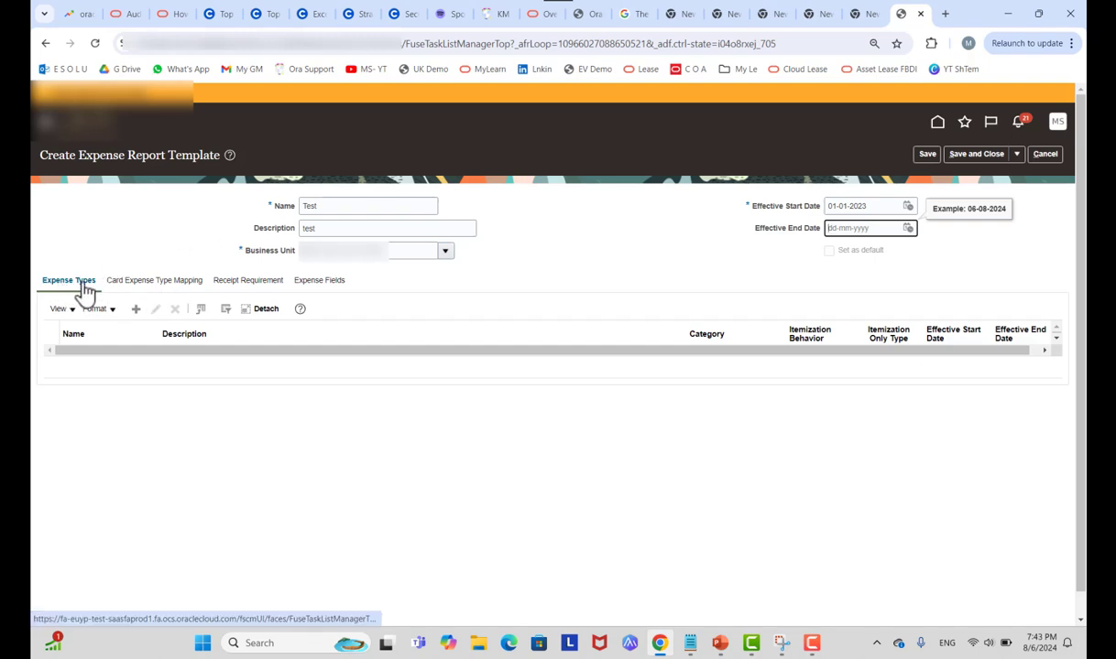
Step: Add a new expense type from the Test template's Expense Types tab
click(137, 311)
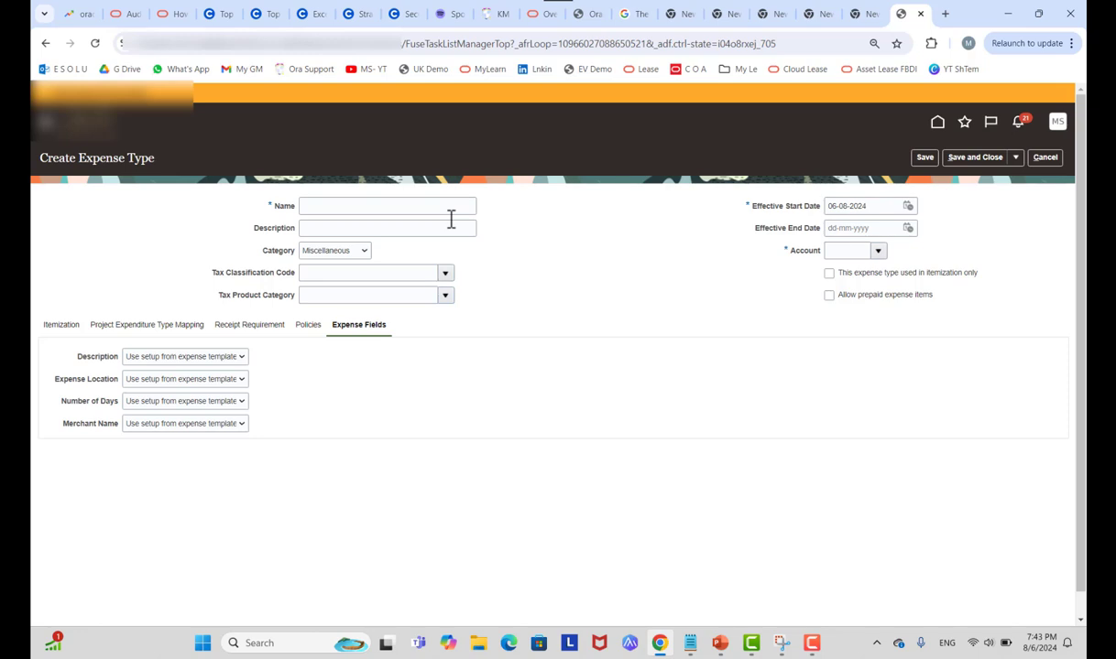
click(327, 208)
text(Acco)
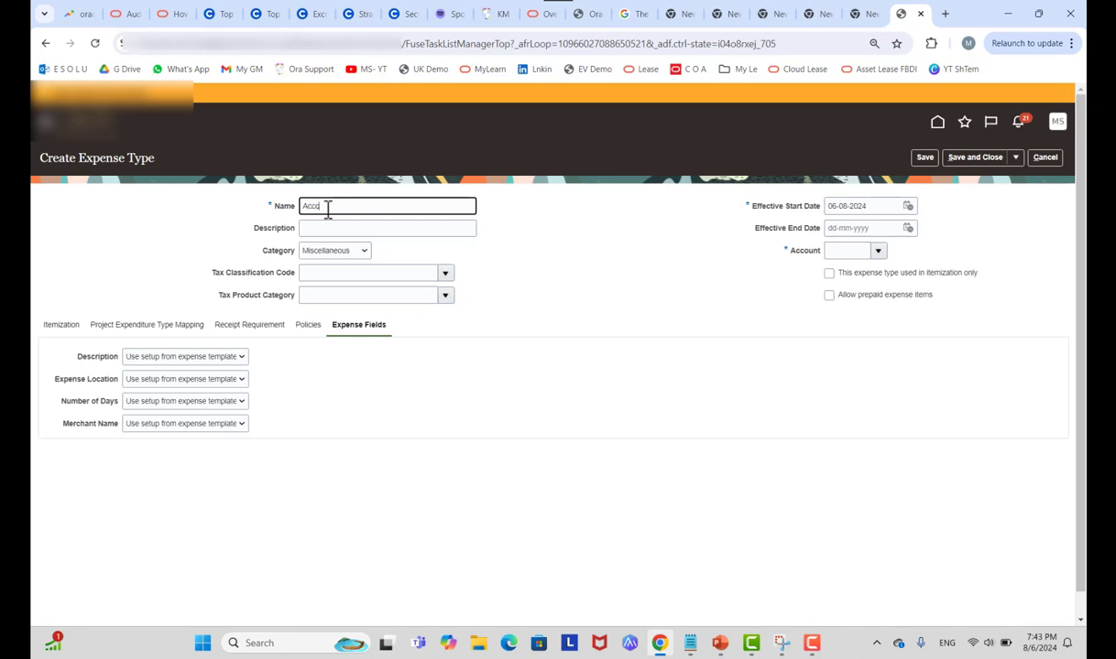
text(modation)
key(Tab)
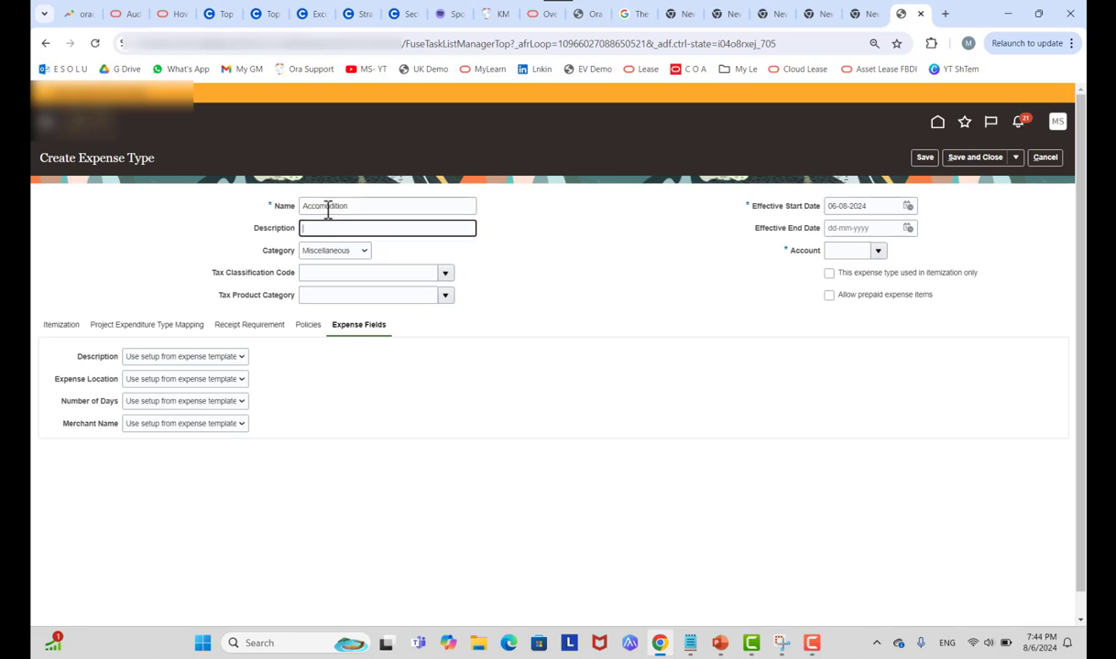
double_click(327, 208)
key(ctrl+c)
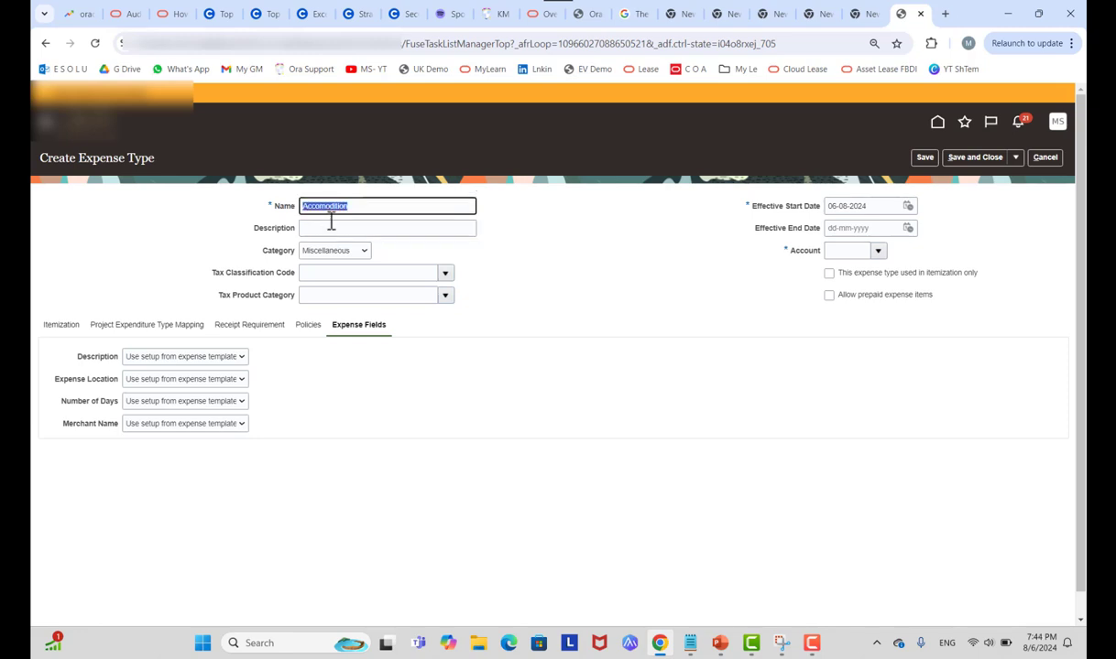
click(332, 227)
key(ctrl+v)
click(477, 236)
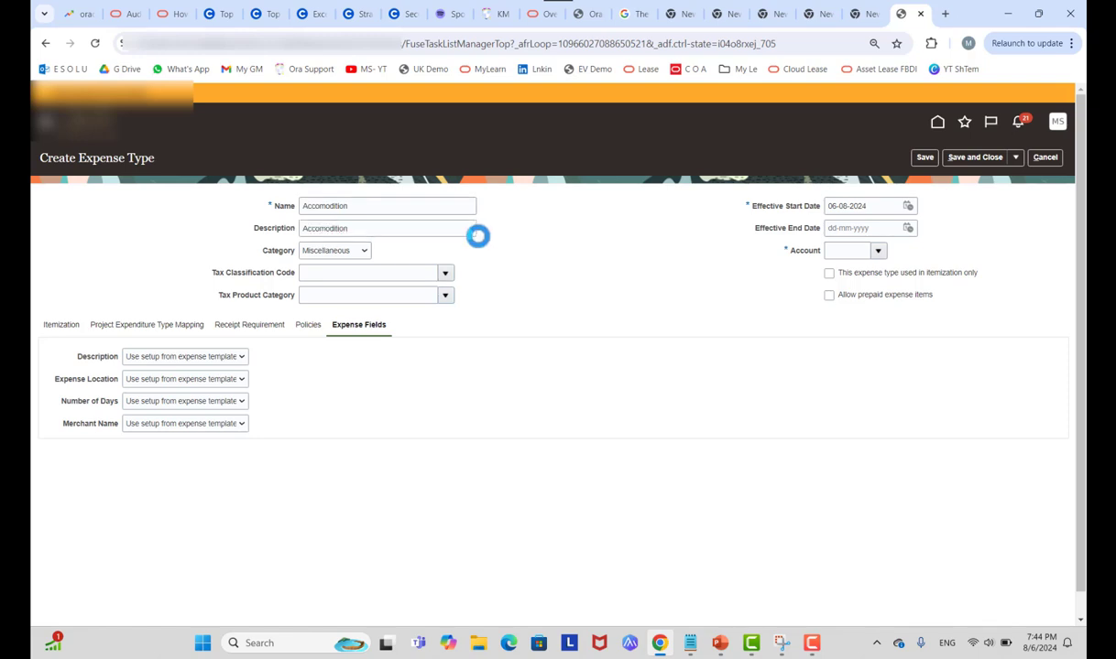
click(355, 253)
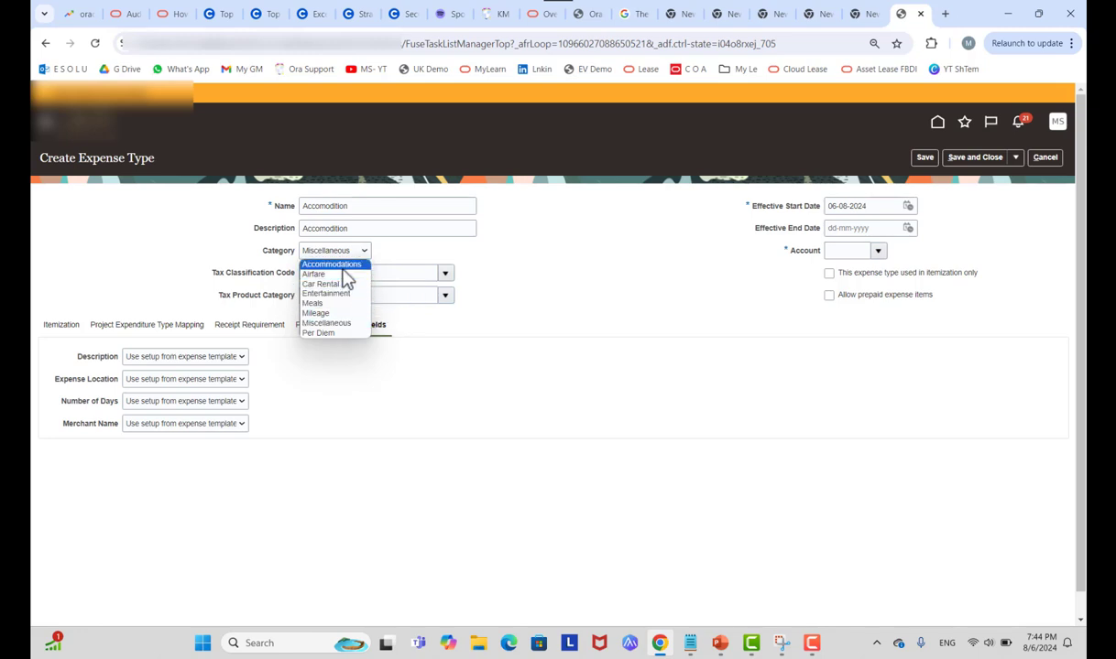
click(331, 265)
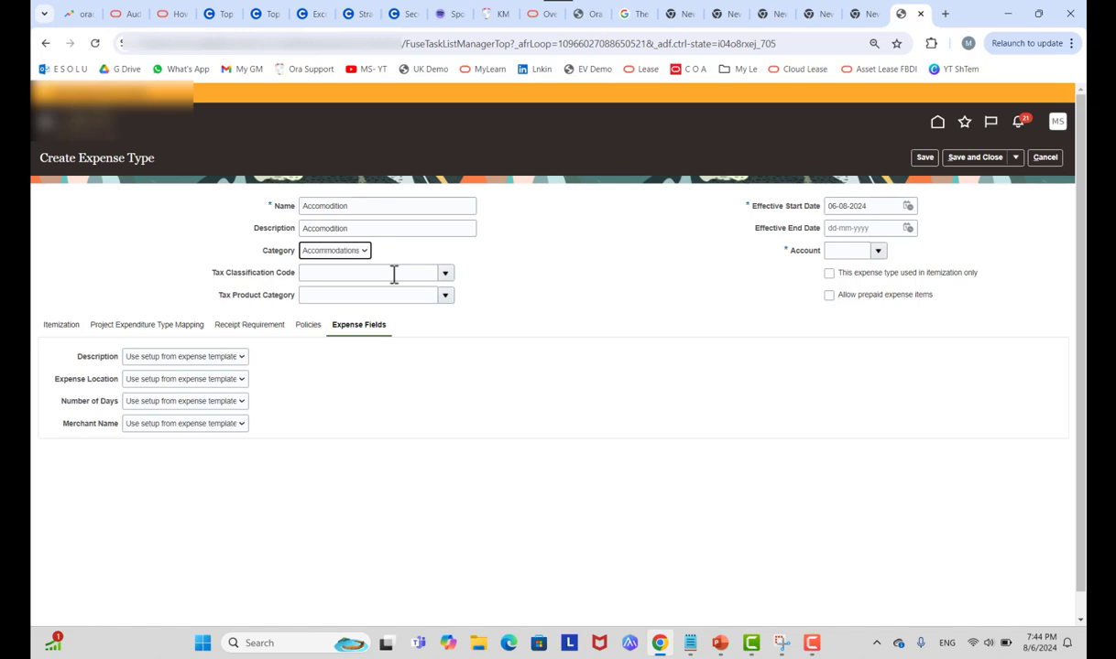
click(446, 275)
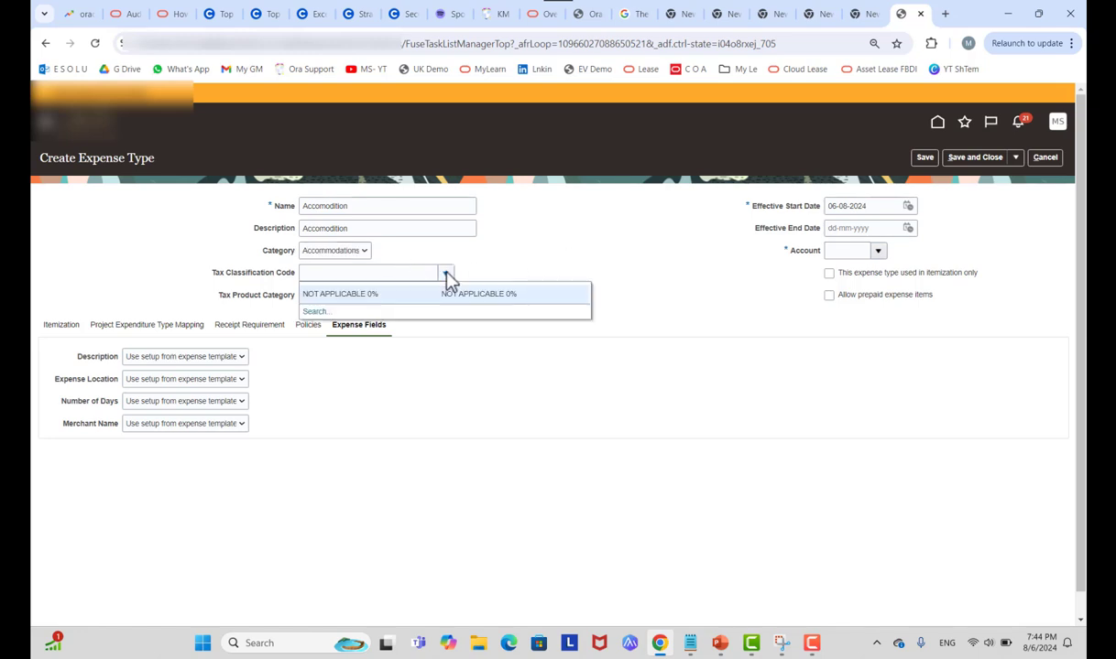
click(529, 262)
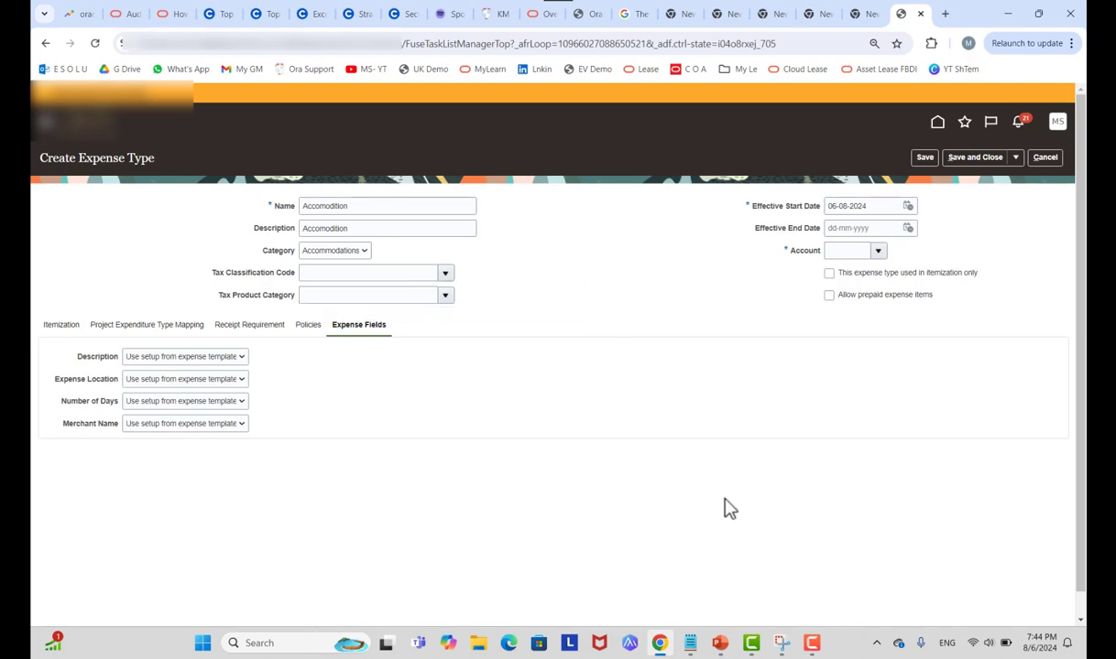
click(444, 273)
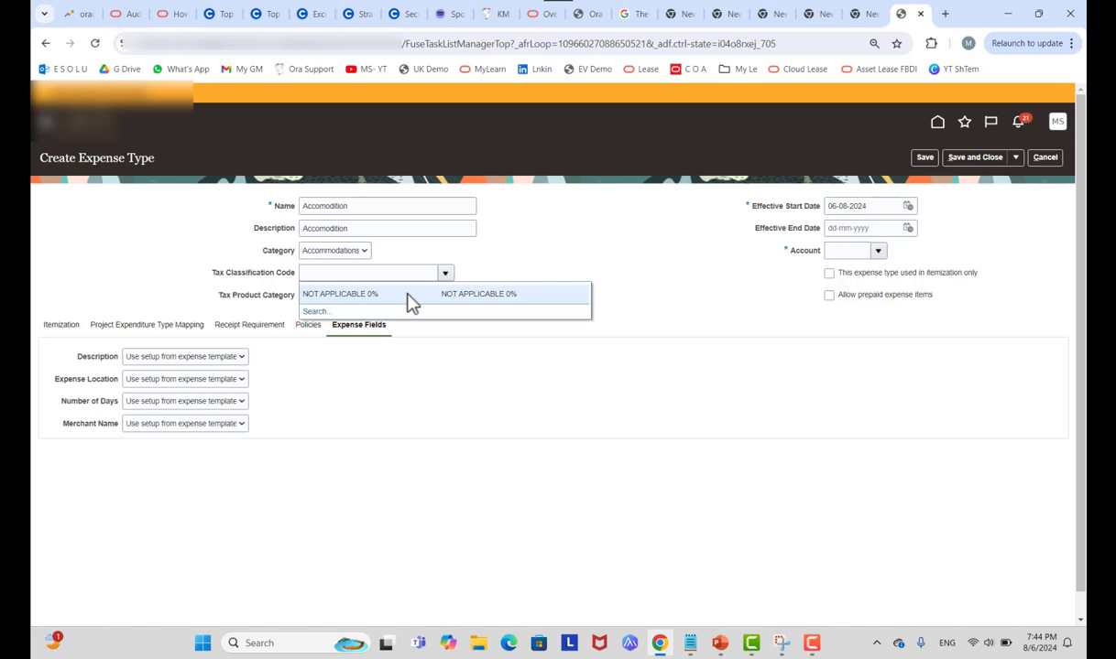
click(539, 273)
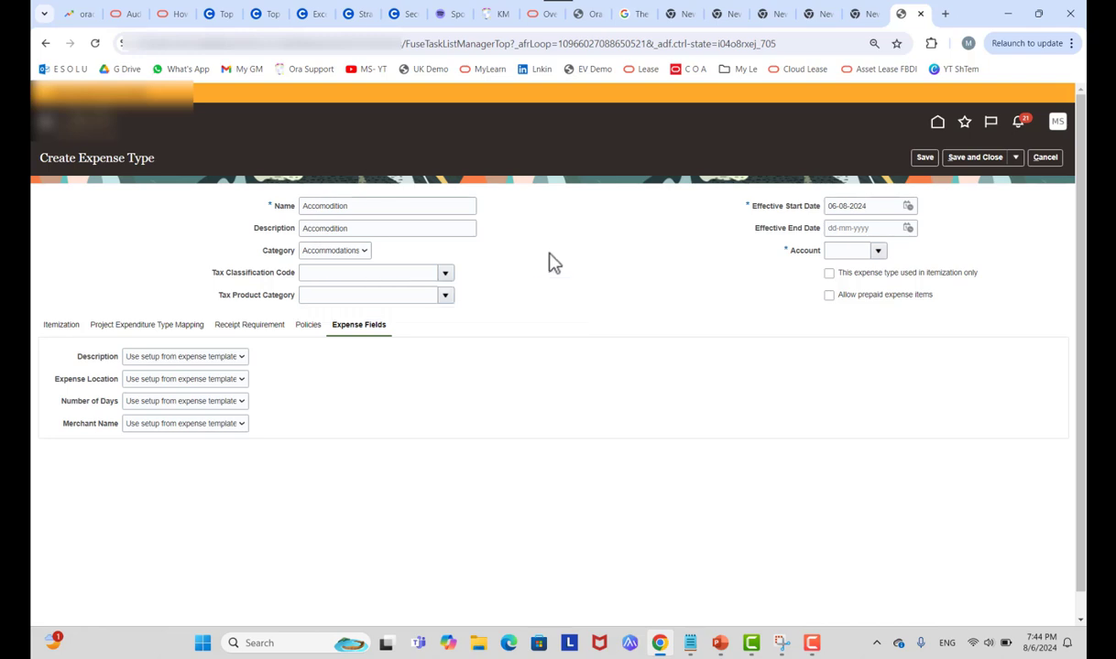
click(780, 643)
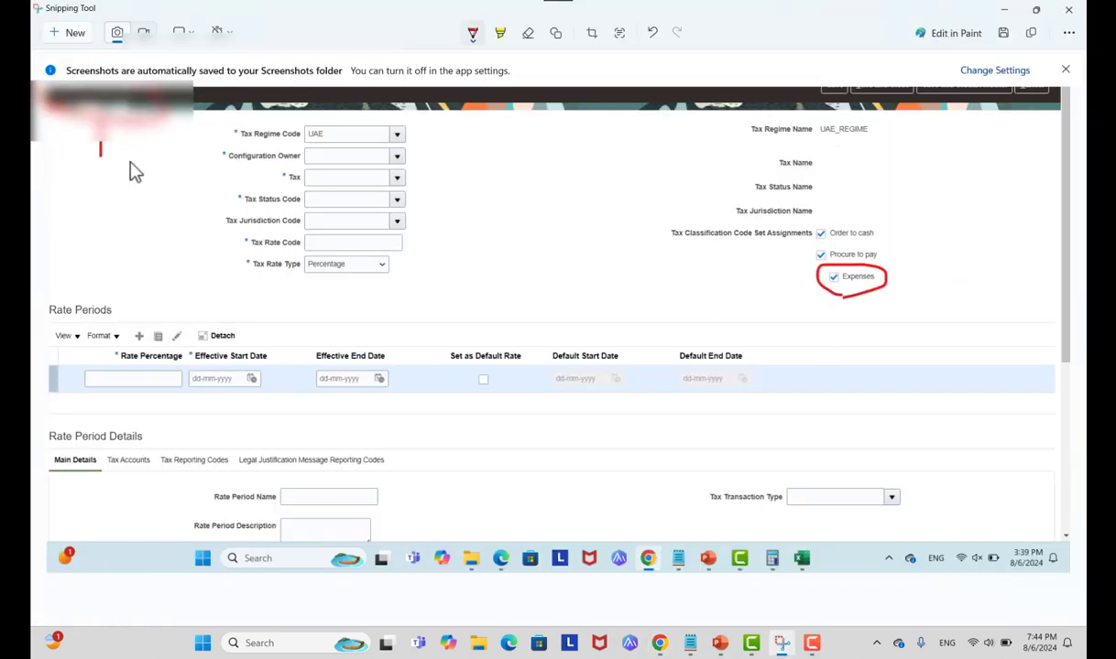
scroll(136, 169, up, 1)
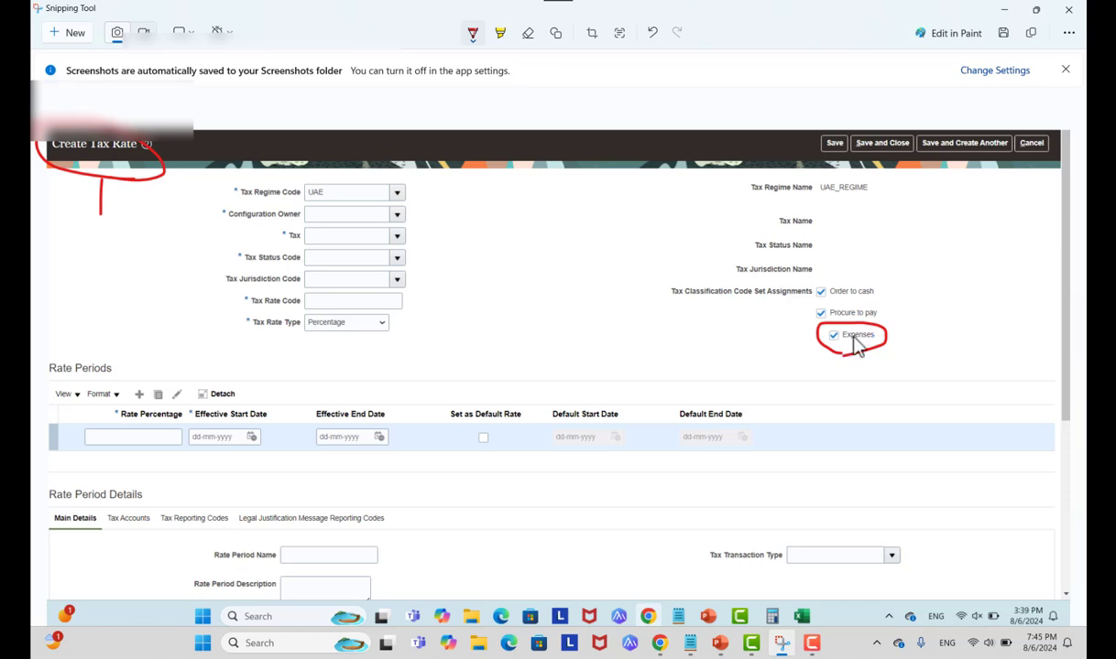
click(1004, 25)
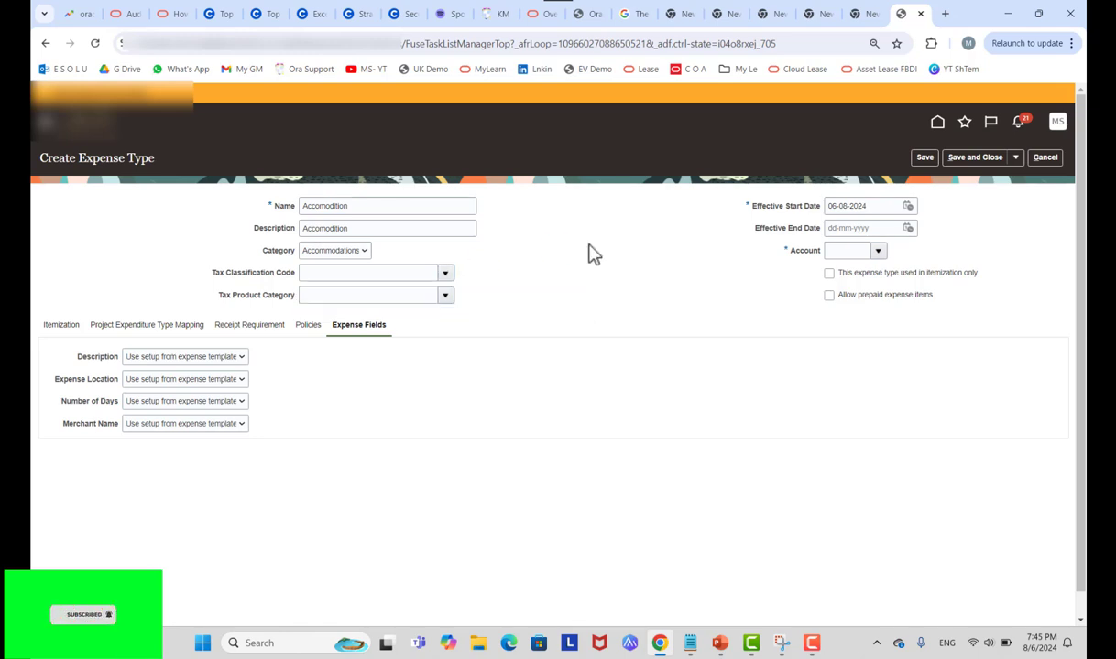
Step: Search accounts starting with 5 and set the expense type account to 511102
click(878, 251)
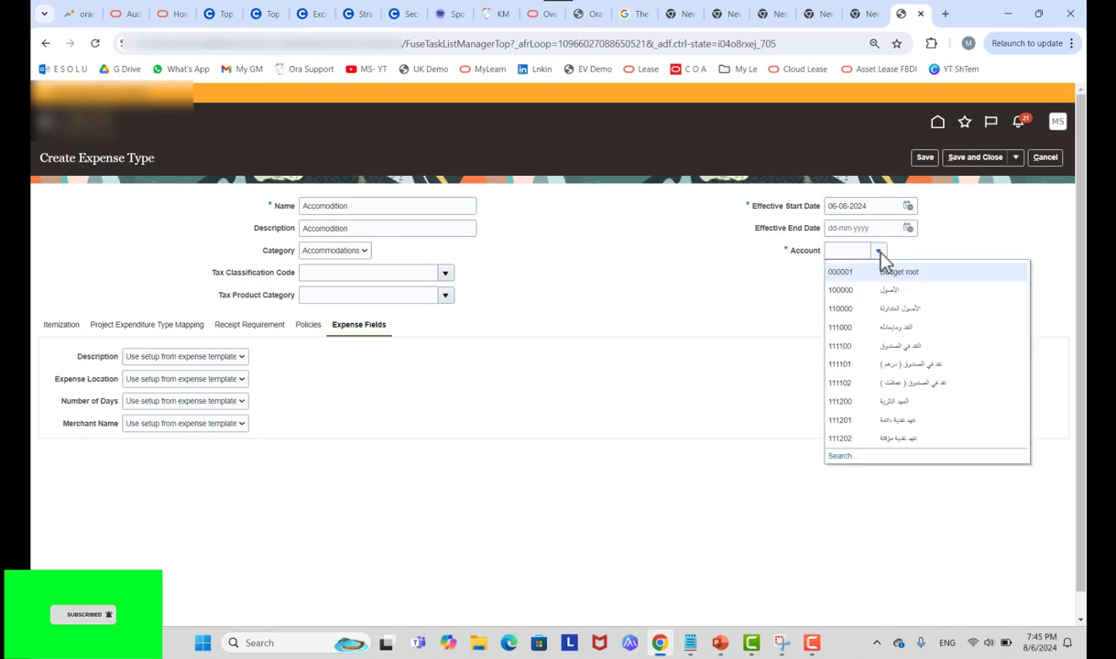
click(844, 460)
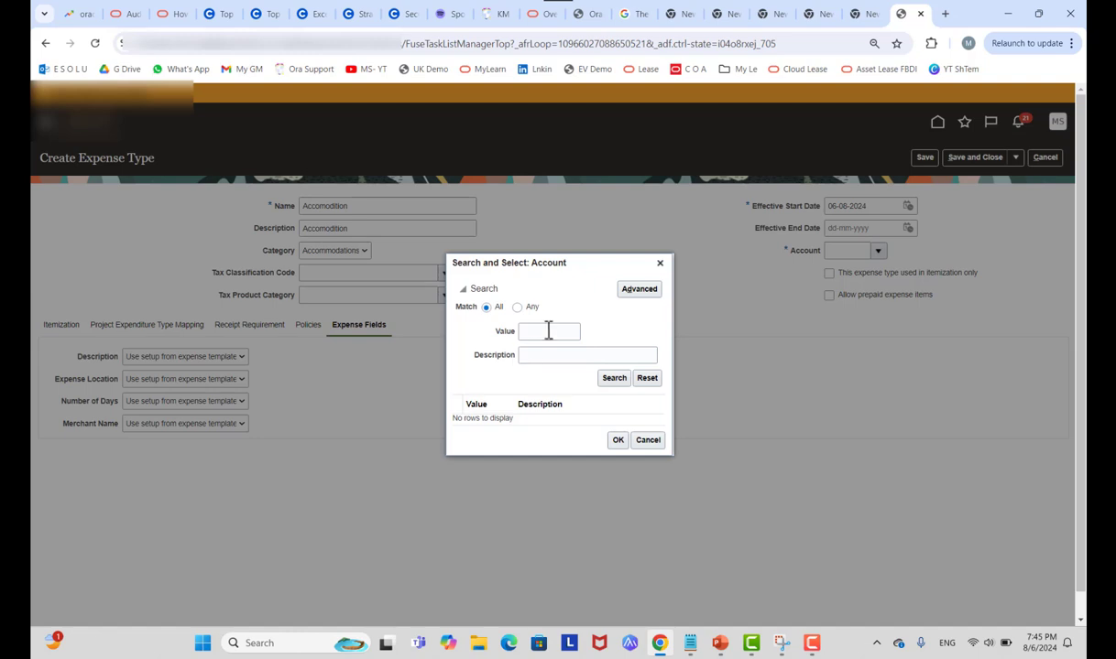
click(547, 332)
text(5)
key(Return)
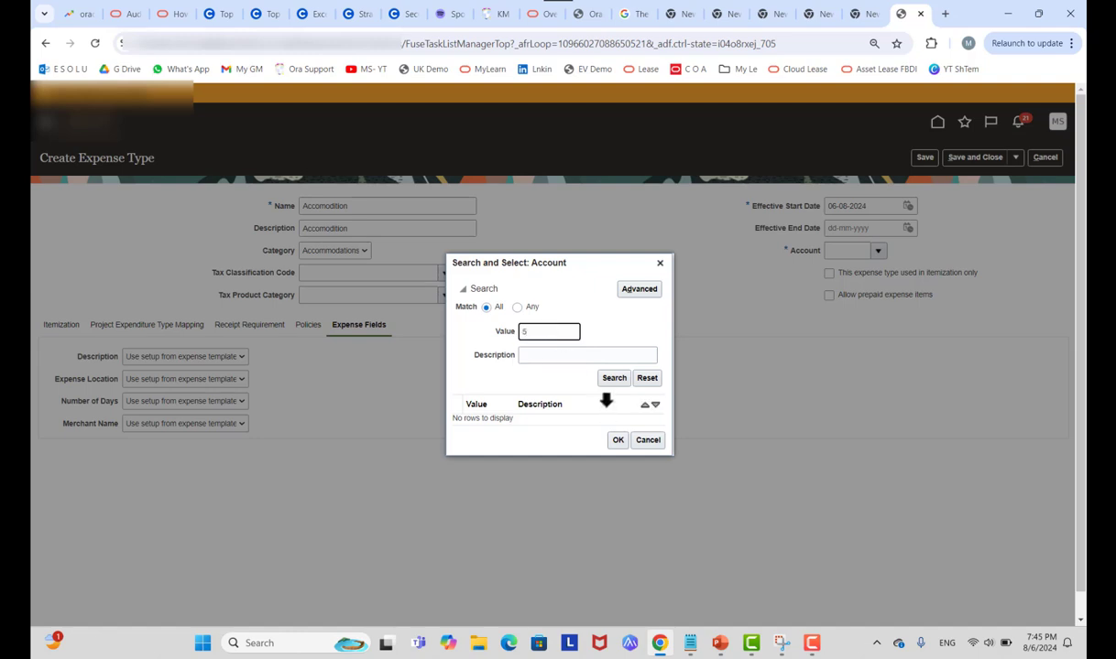
click(531, 428)
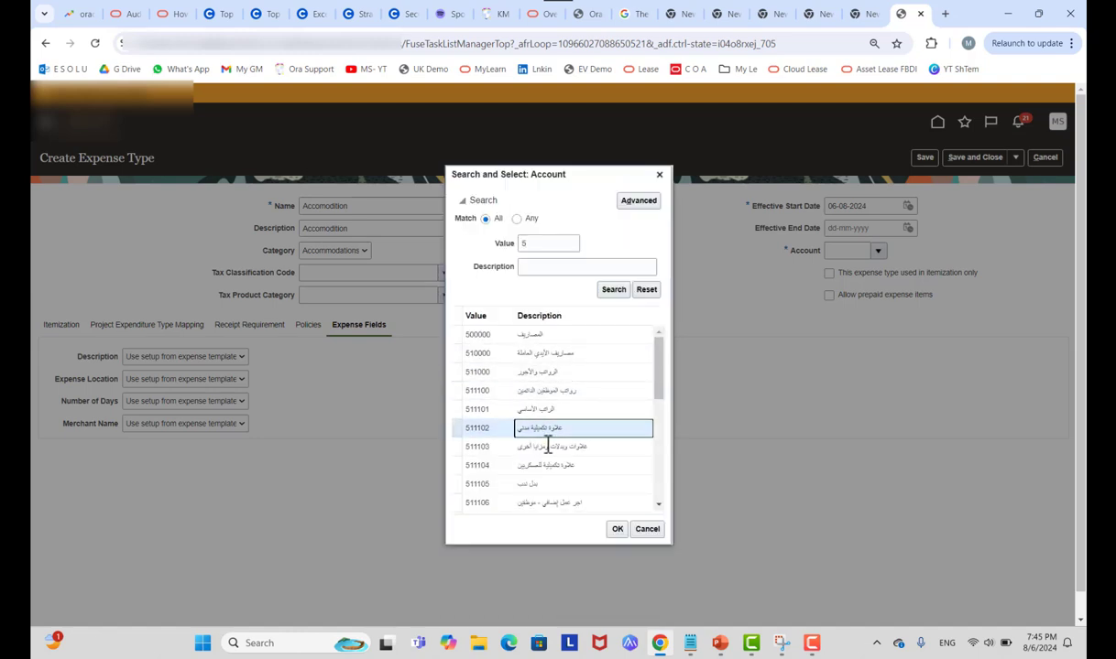
click(617, 529)
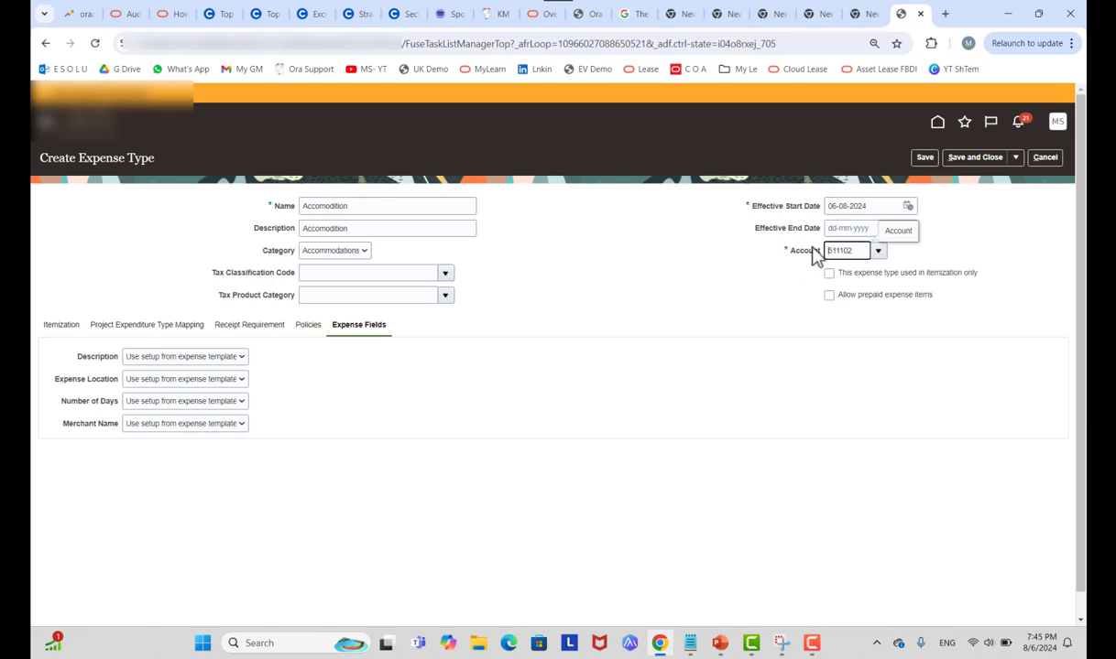
Step: Set the expense type's effective start date to 1 January 2024
click(746, 268)
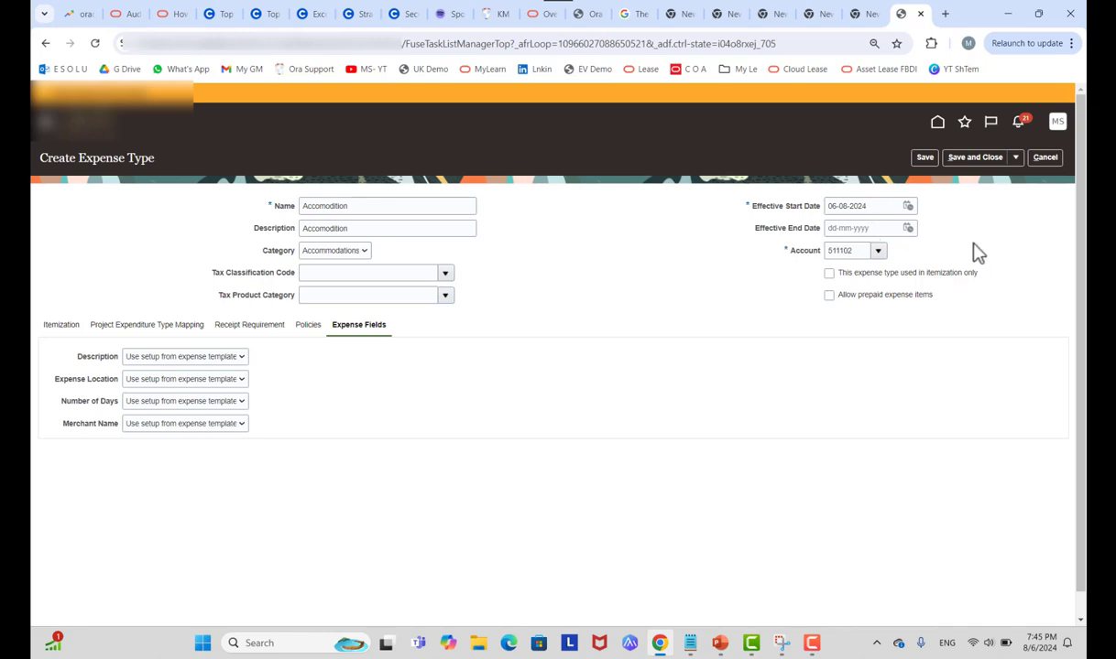
click(909, 206)
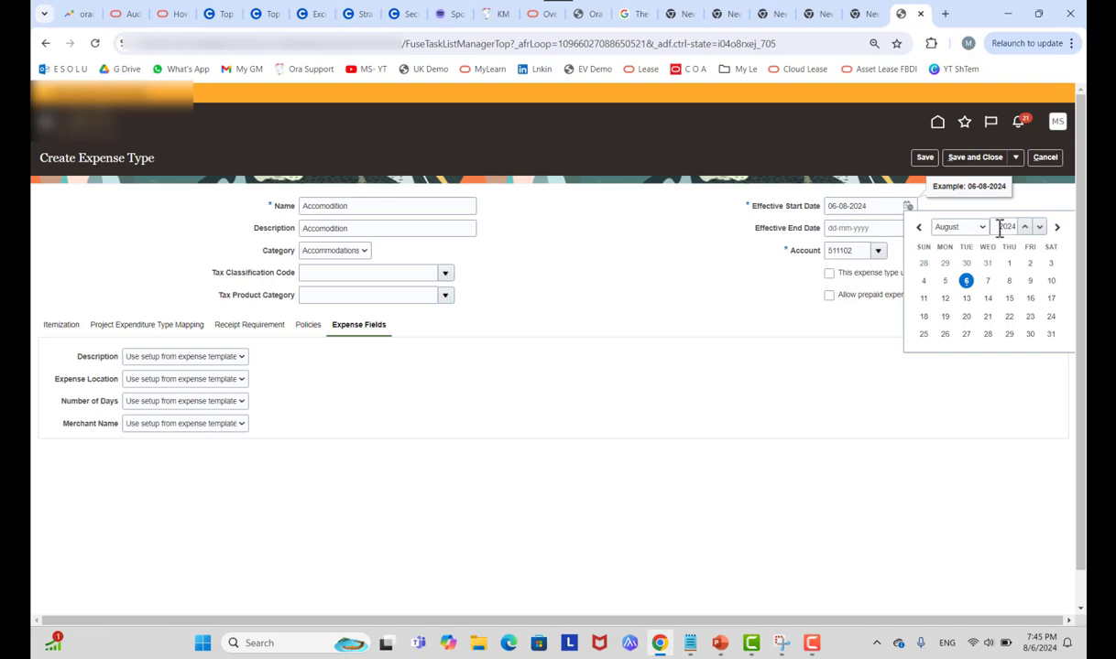
click(980, 228)
click(967, 241)
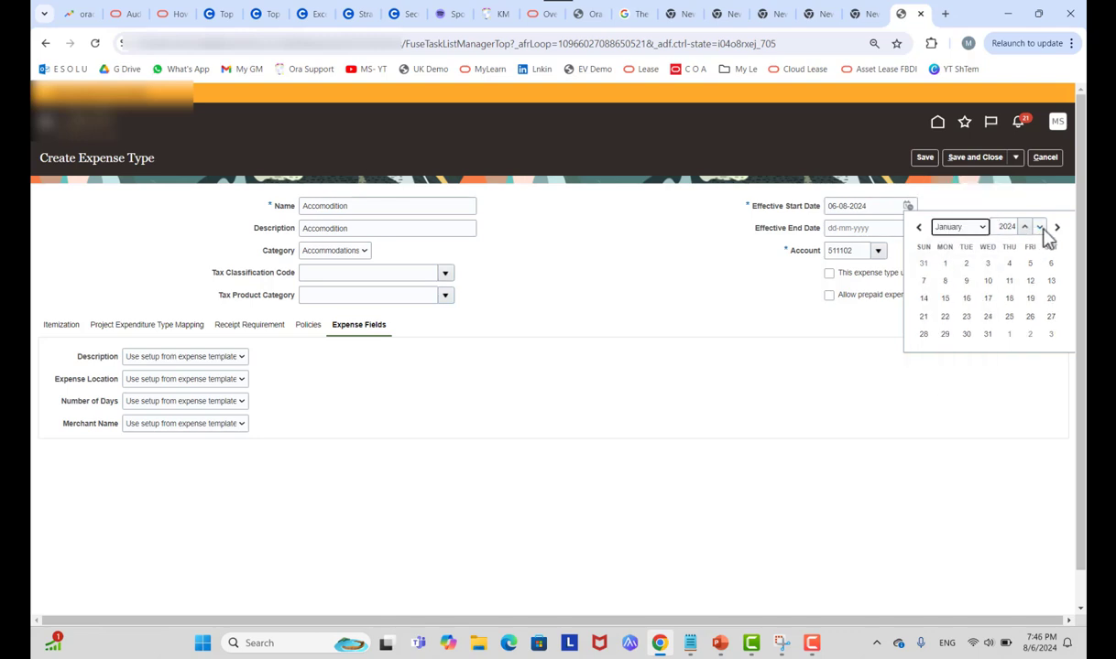
click(944, 263)
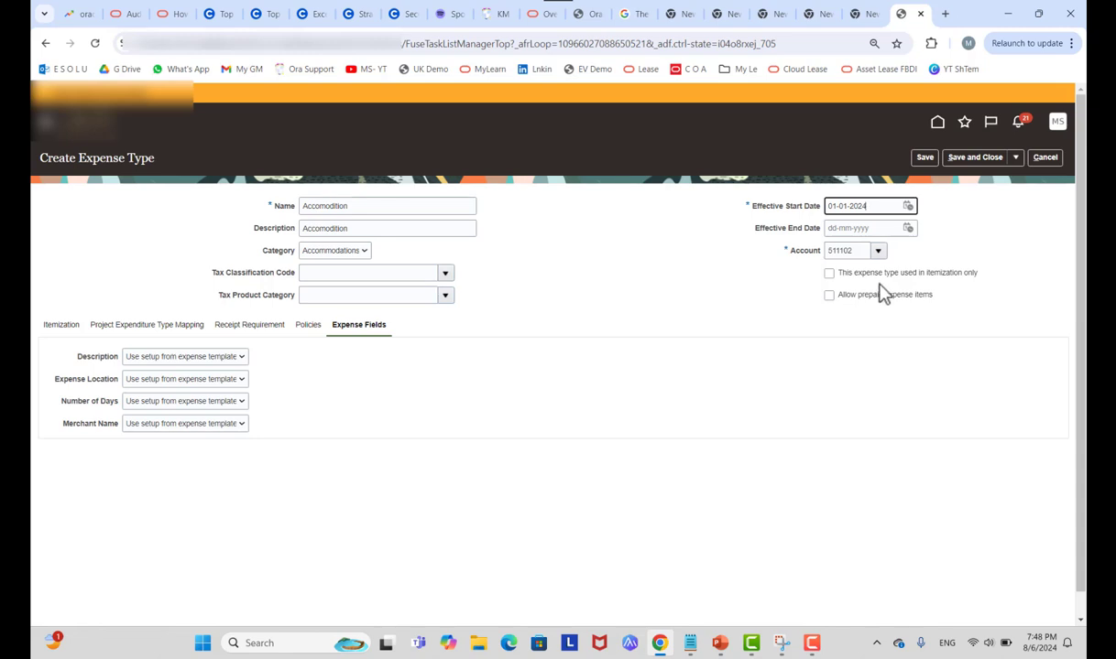
Step: Leave itemization-only off, allow prepaid expense items, and review the Itemization settings
click(843, 275)
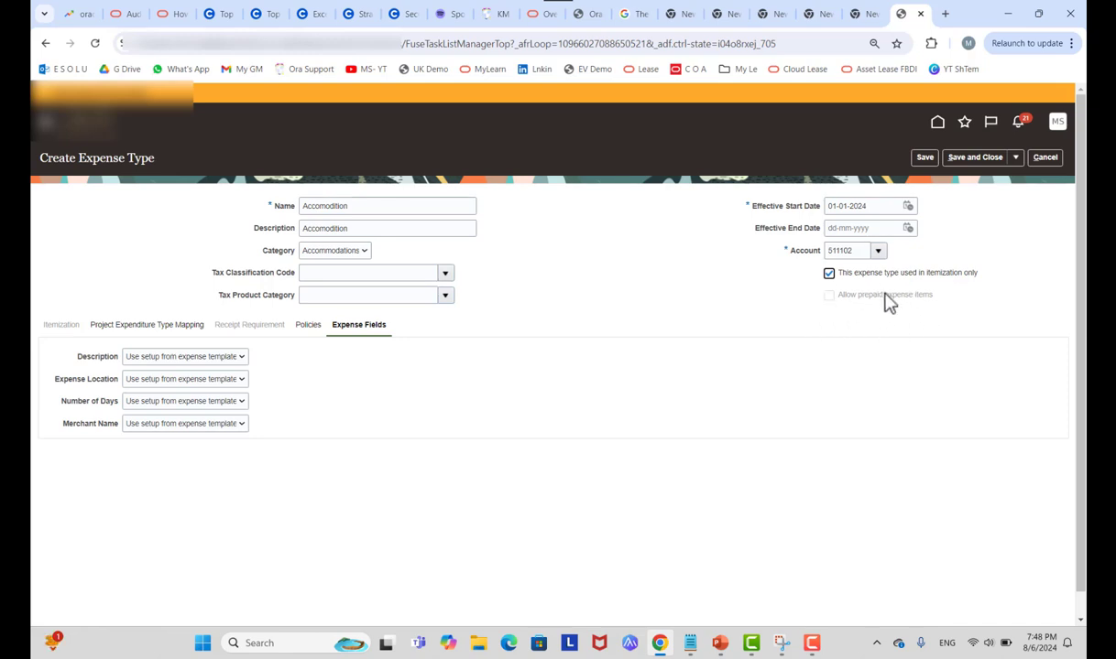
click(828, 273)
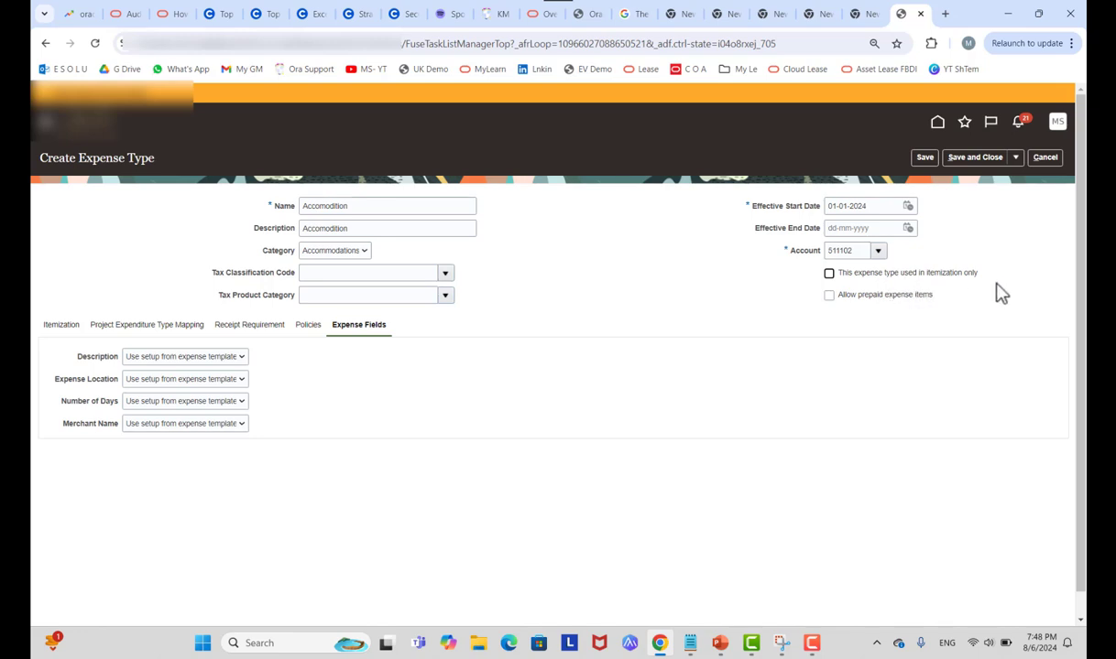
click(829, 295)
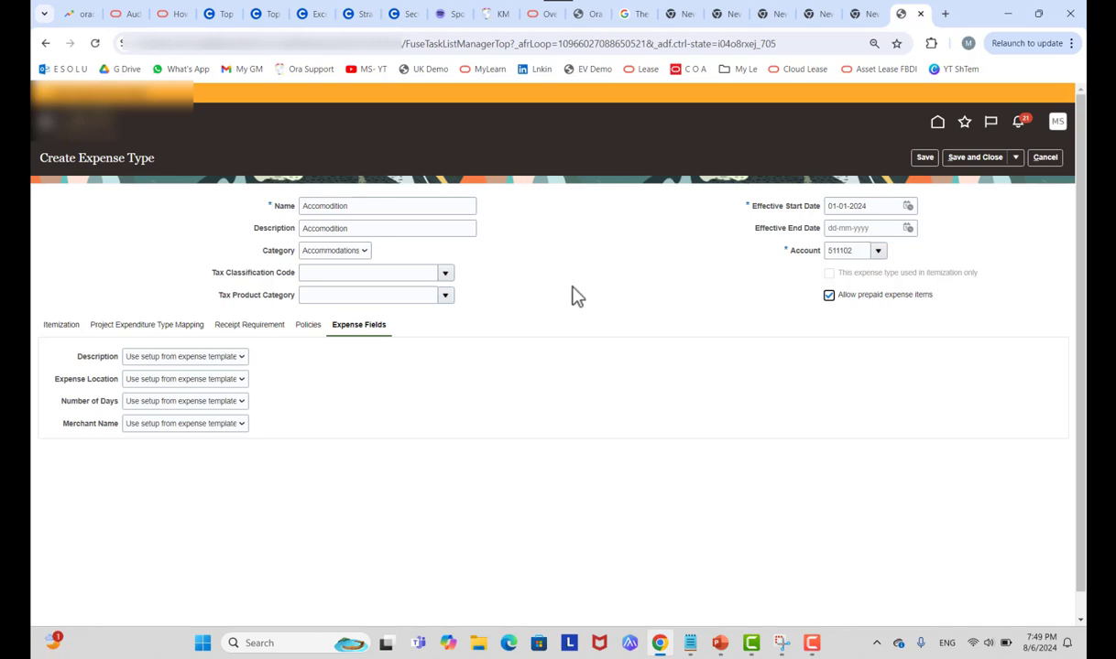
click(62, 326)
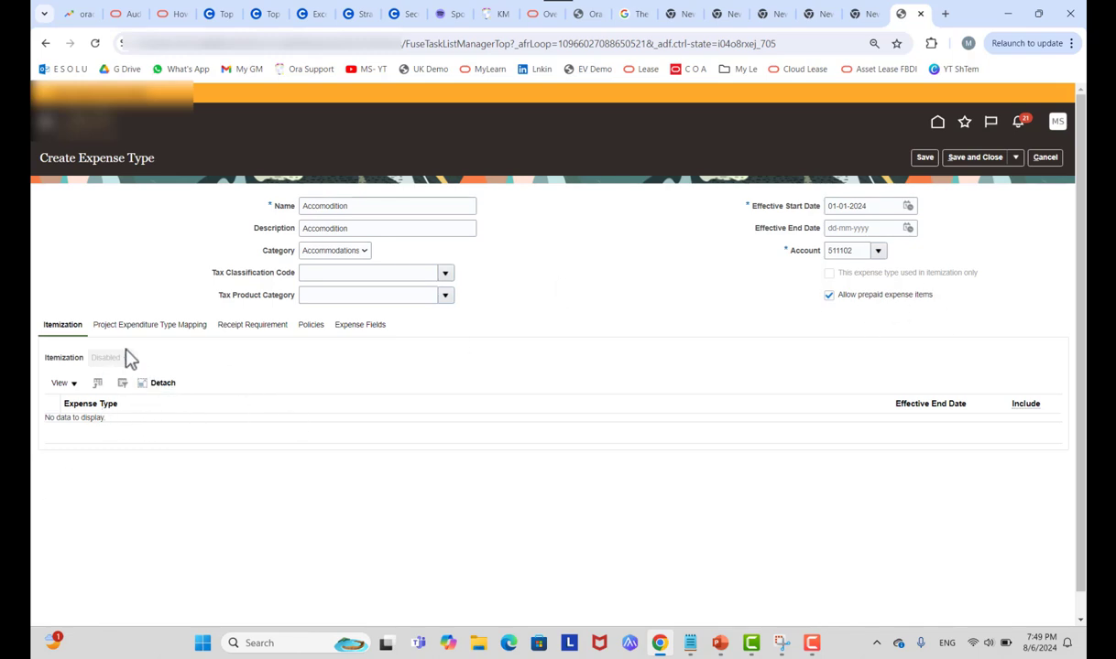
Step: Untick 'Allow prepaid expense items' for the Accomodition expense type
click(829, 295)
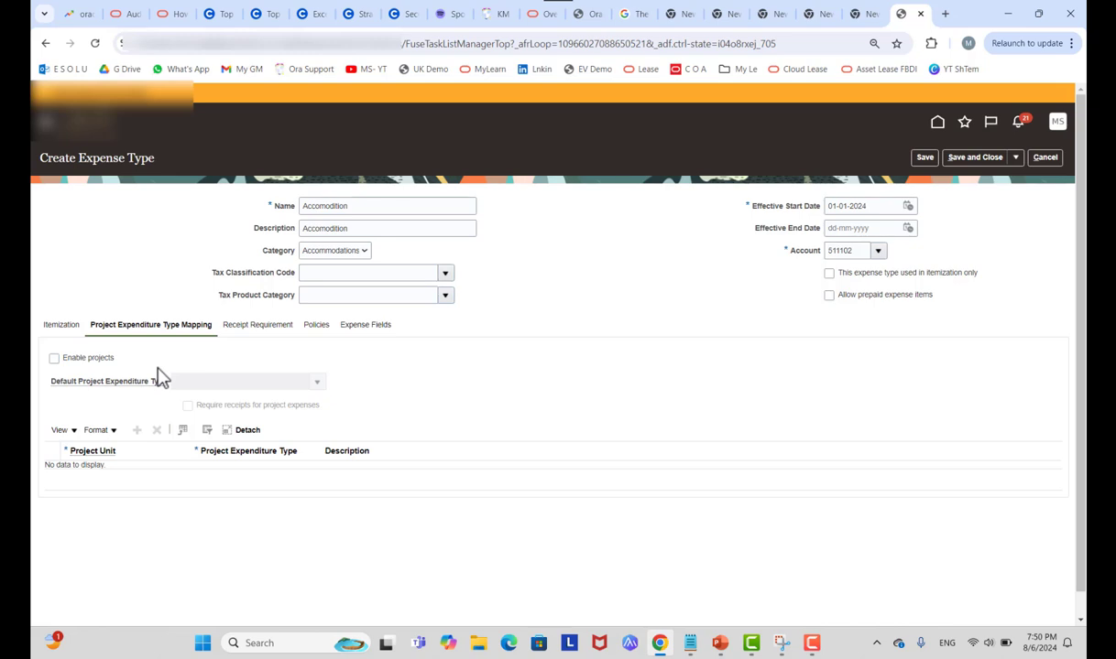
Step: Require receipts for cash expense lines above 5,000.00 AED
click(240, 326)
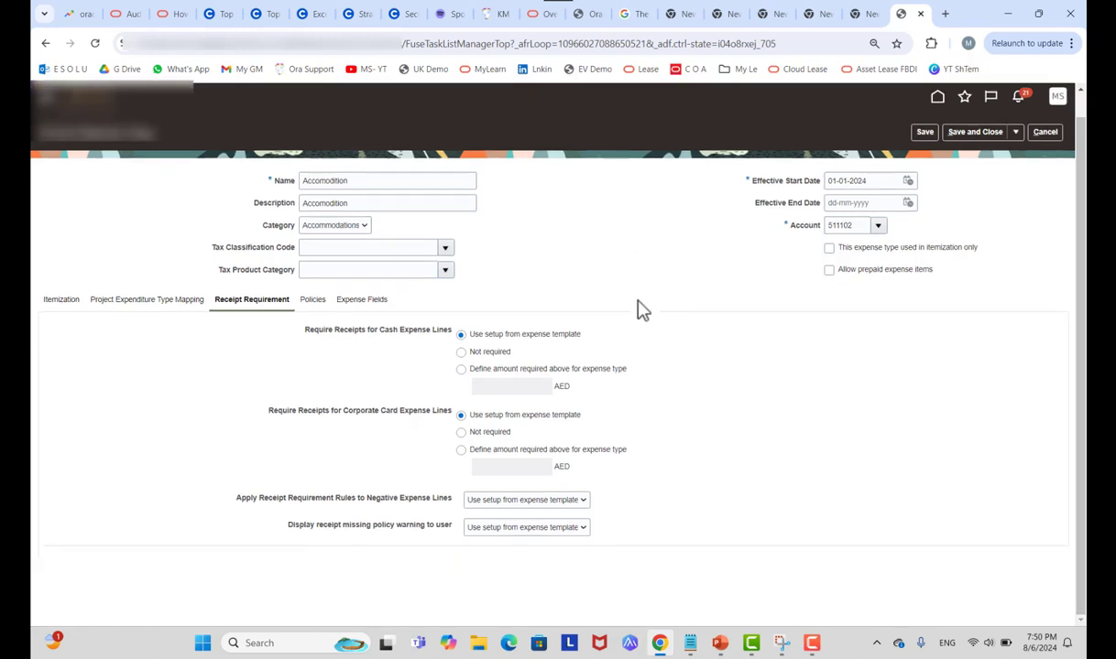
scroll(632, 310, down, 1)
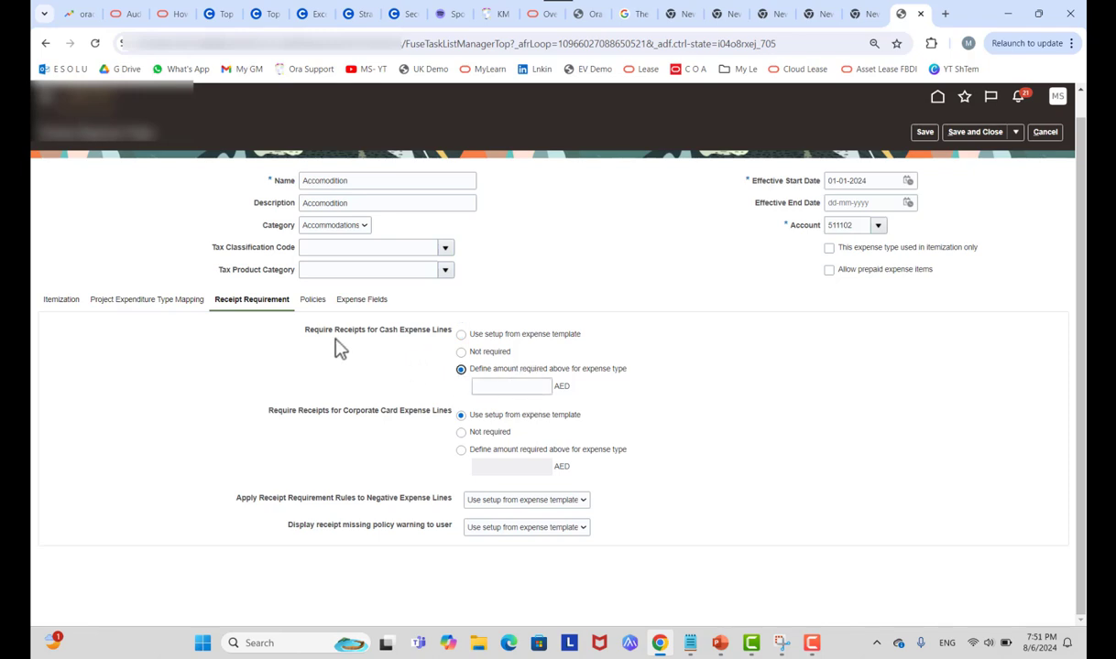
click(517, 387)
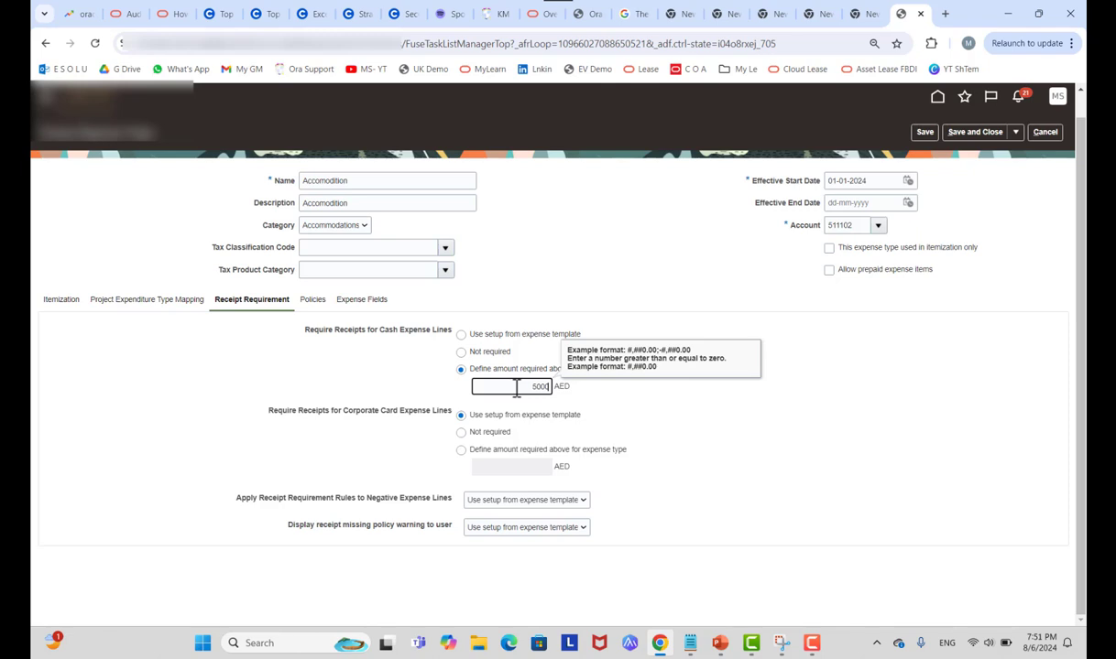
click(717, 439)
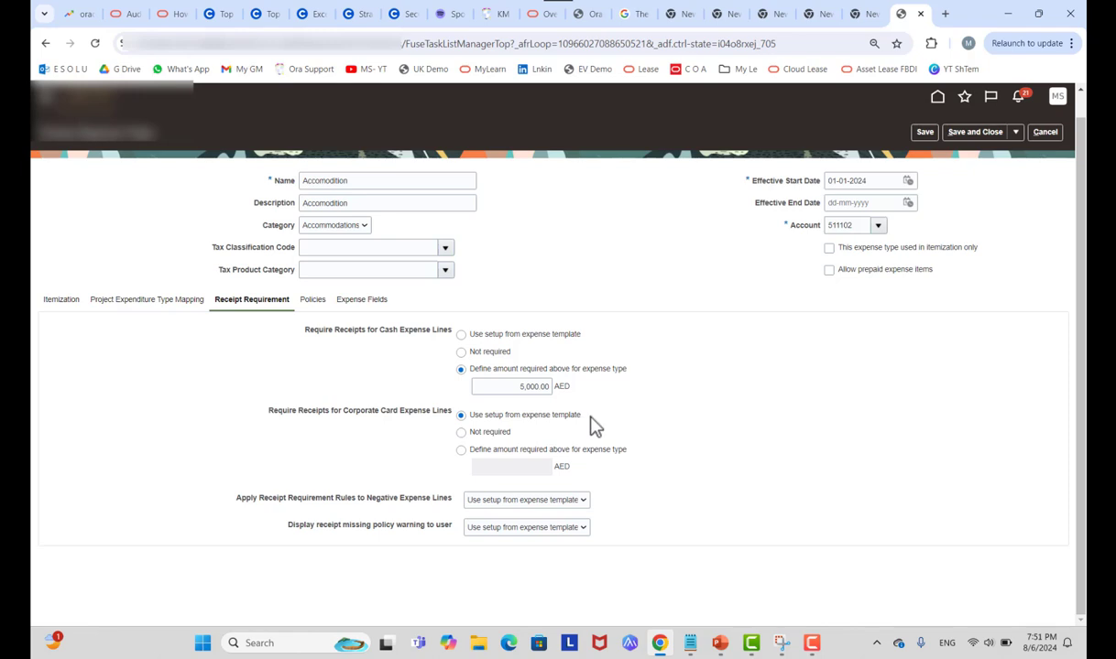
Step: Keep corporate card line receipts set to Not required
click(475, 436)
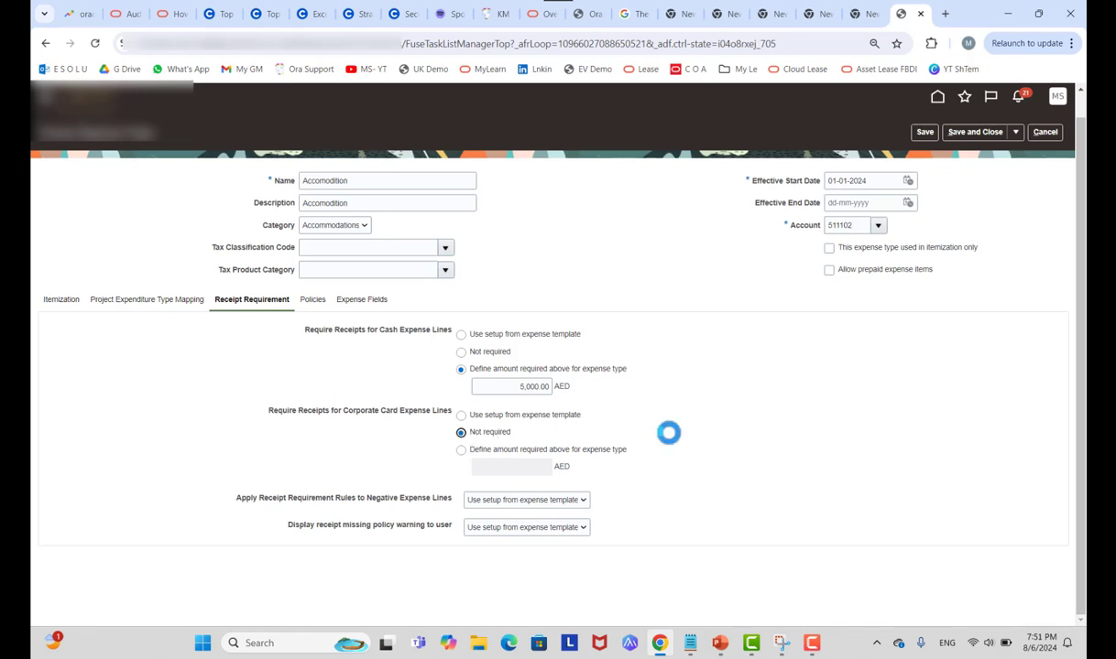
click(493, 452)
click(513, 465)
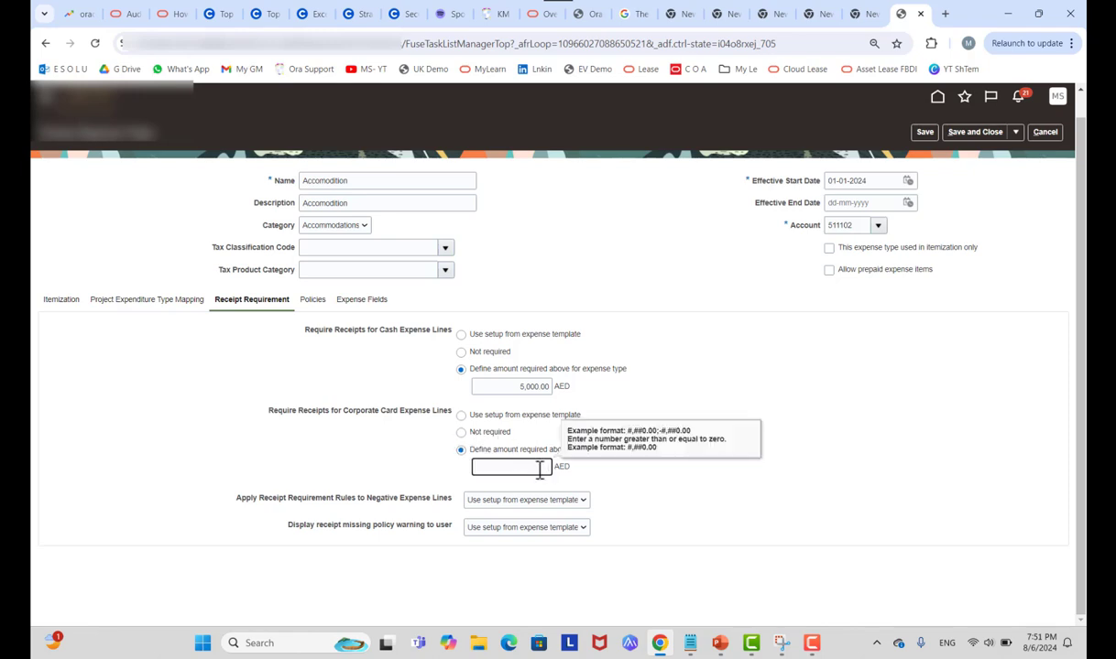
click(708, 396)
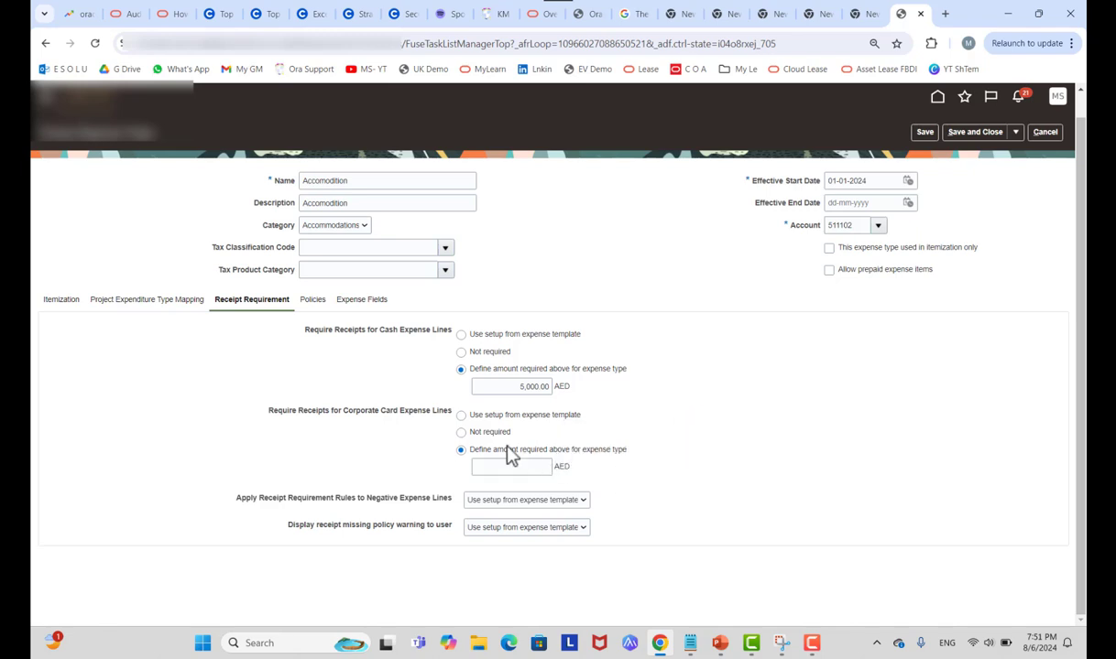
click(478, 434)
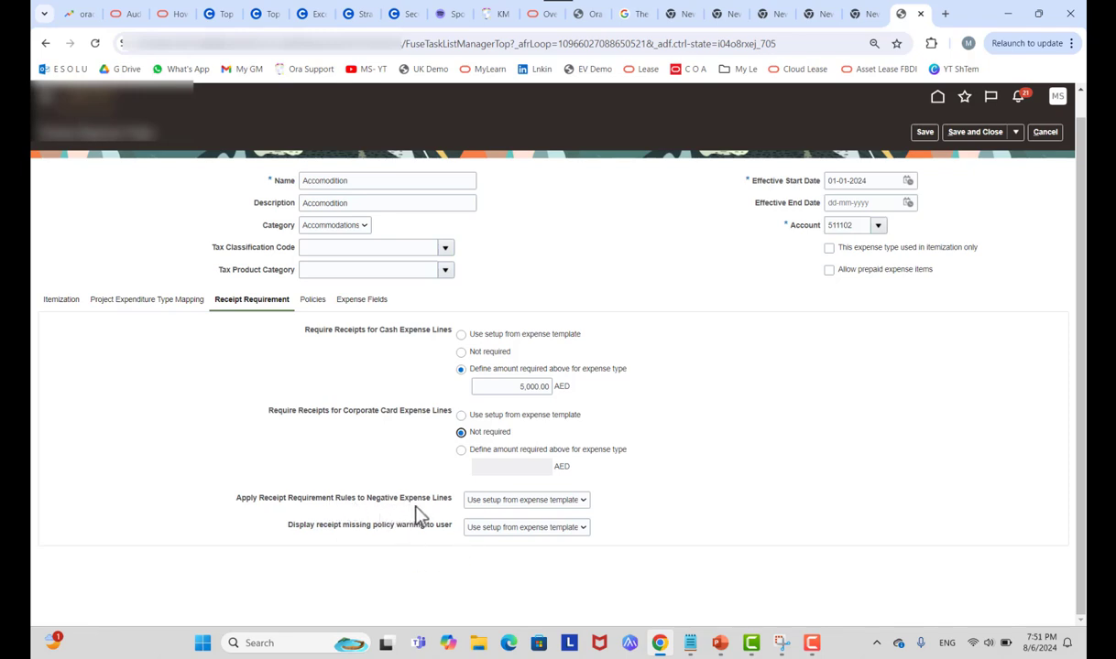
click(485, 503)
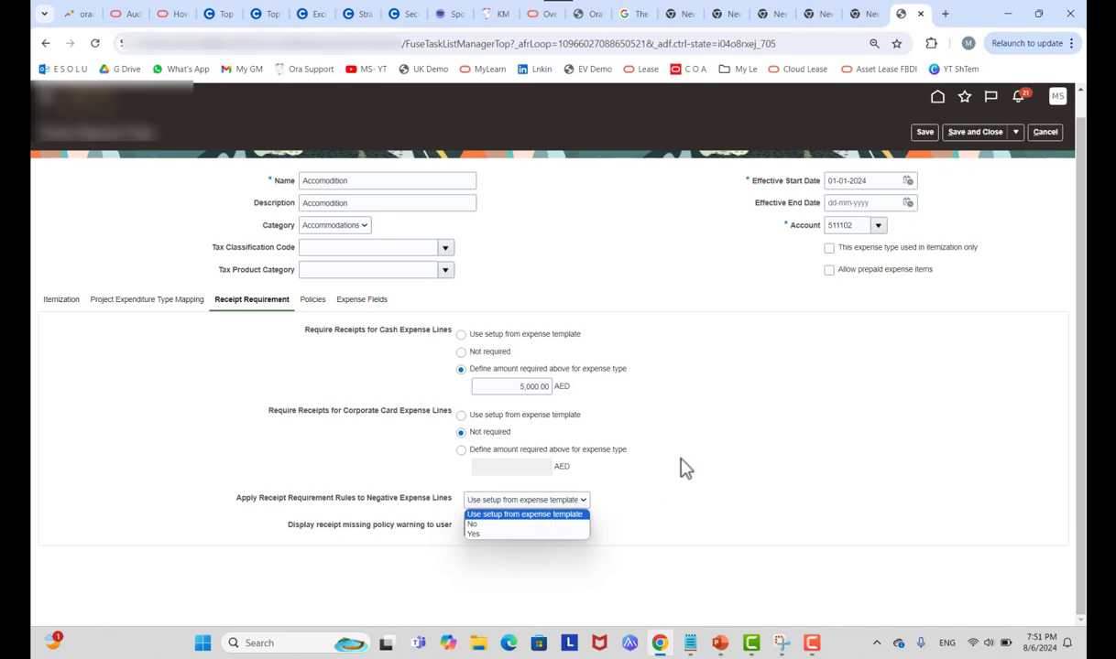
click(575, 514)
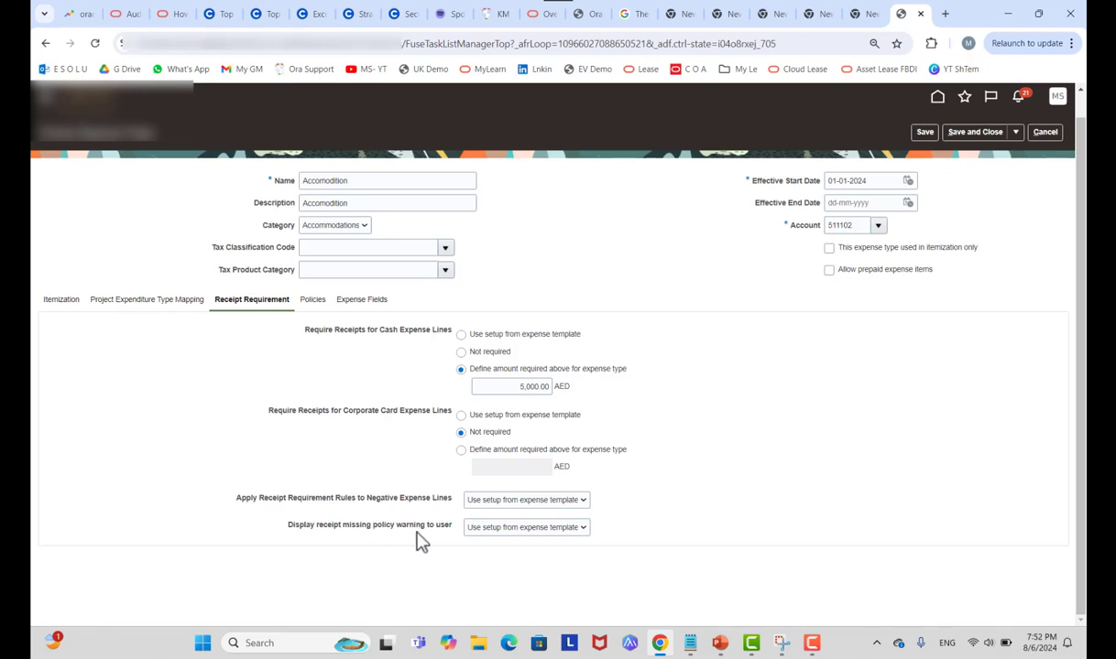
click(491, 529)
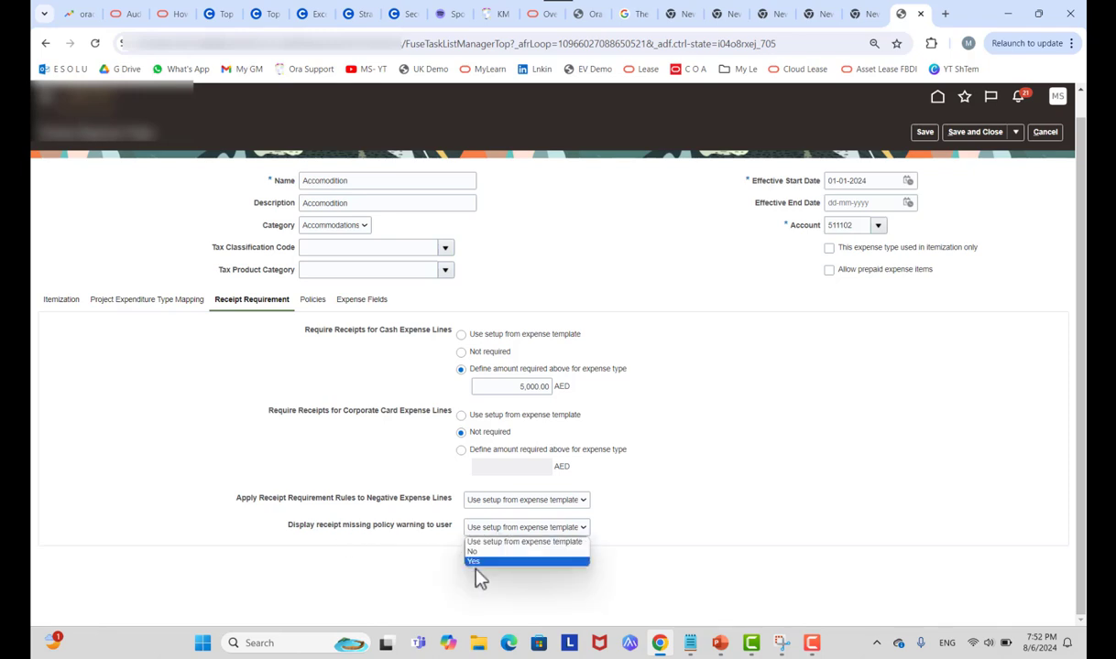
click(678, 467)
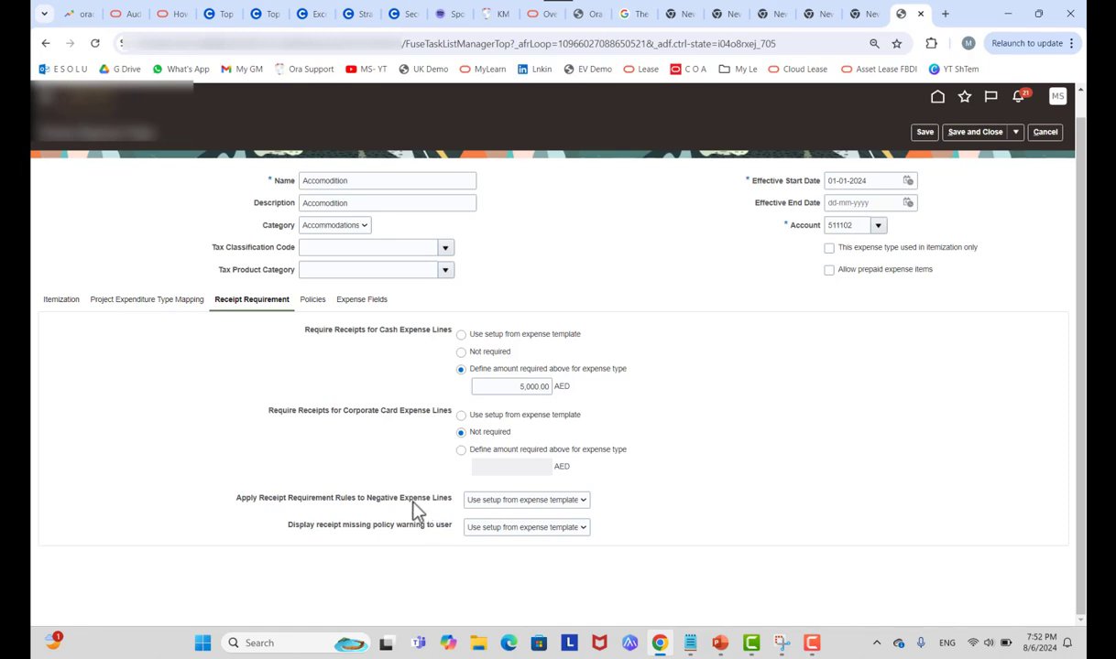
Step: Show the expense type's Policies and Expense Fields settings
click(307, 300)
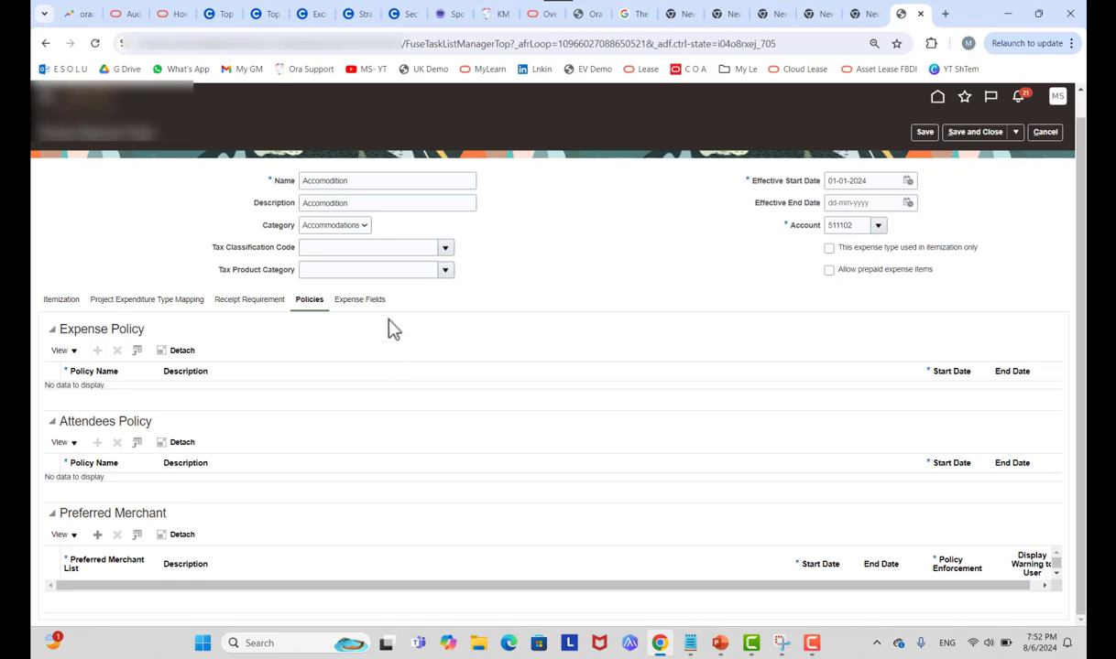
click(362, 302)
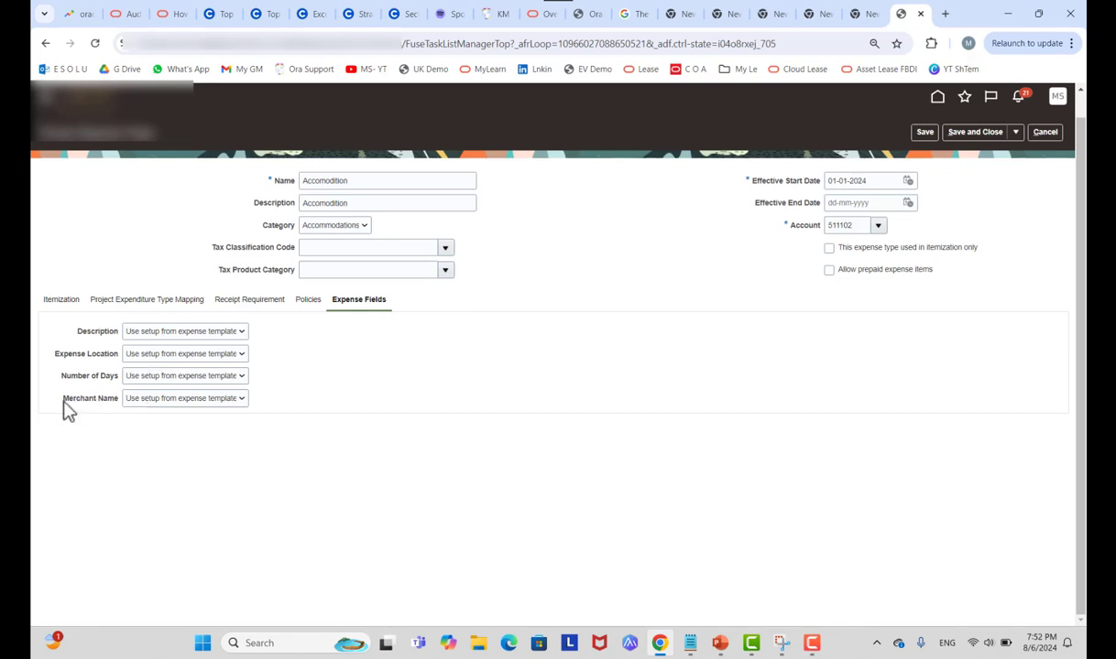
Step: Check the Description, Expense Location, Number of Days and Merchant Name options unchanged, then save and close Accomodition
click(138, 331)
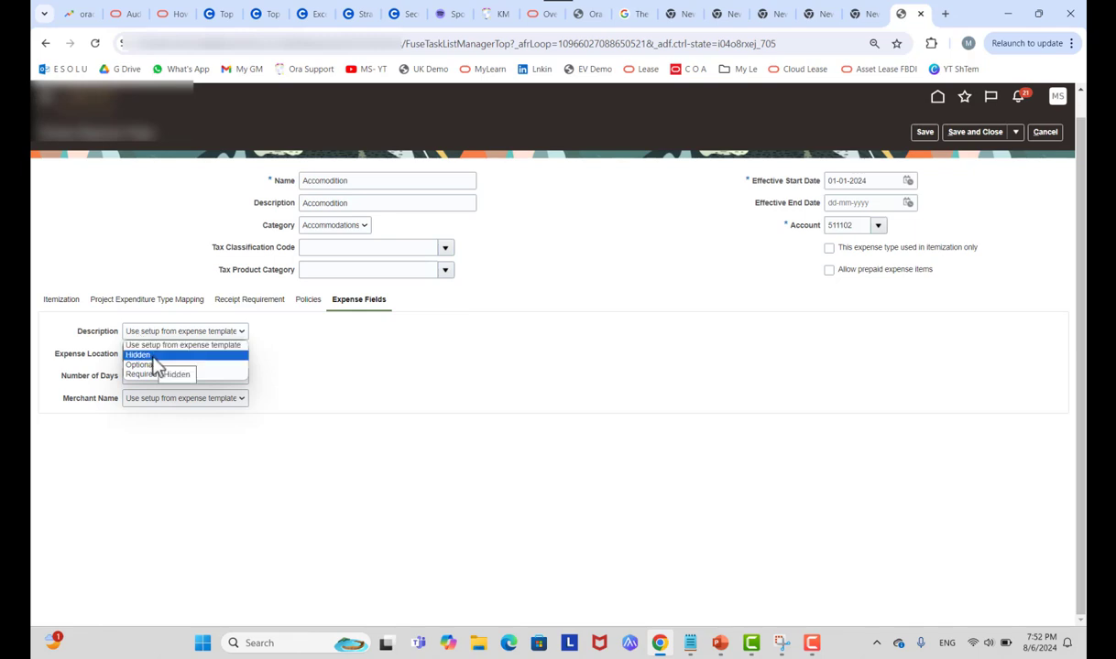
click(319, 356)
click(176, 355)
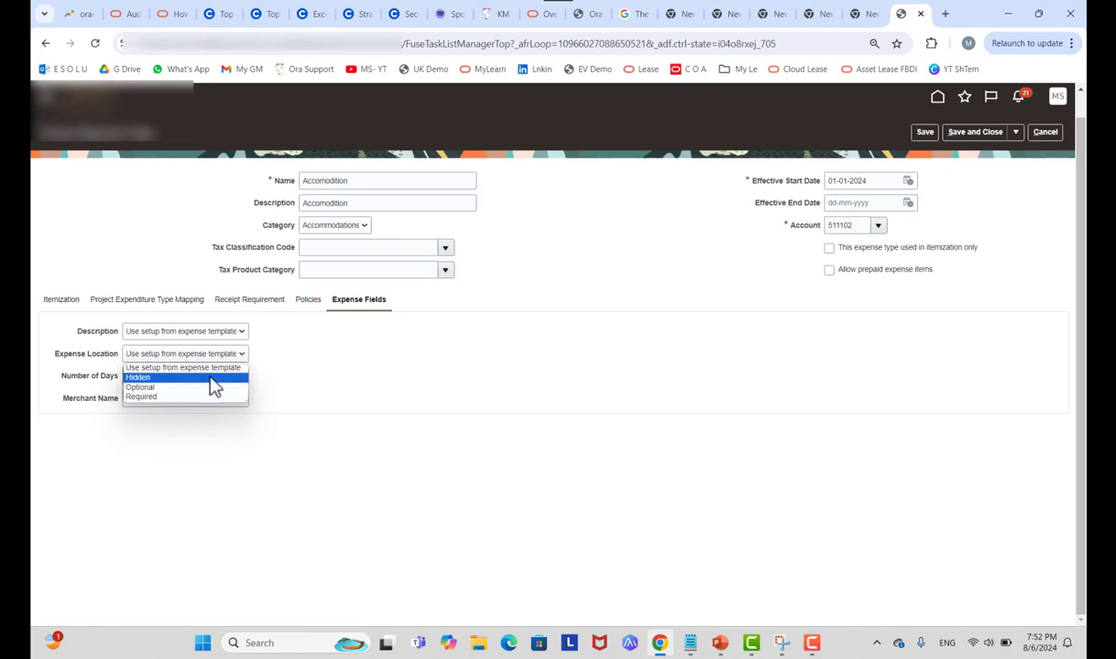
click(301, 364)
click(153, 379)
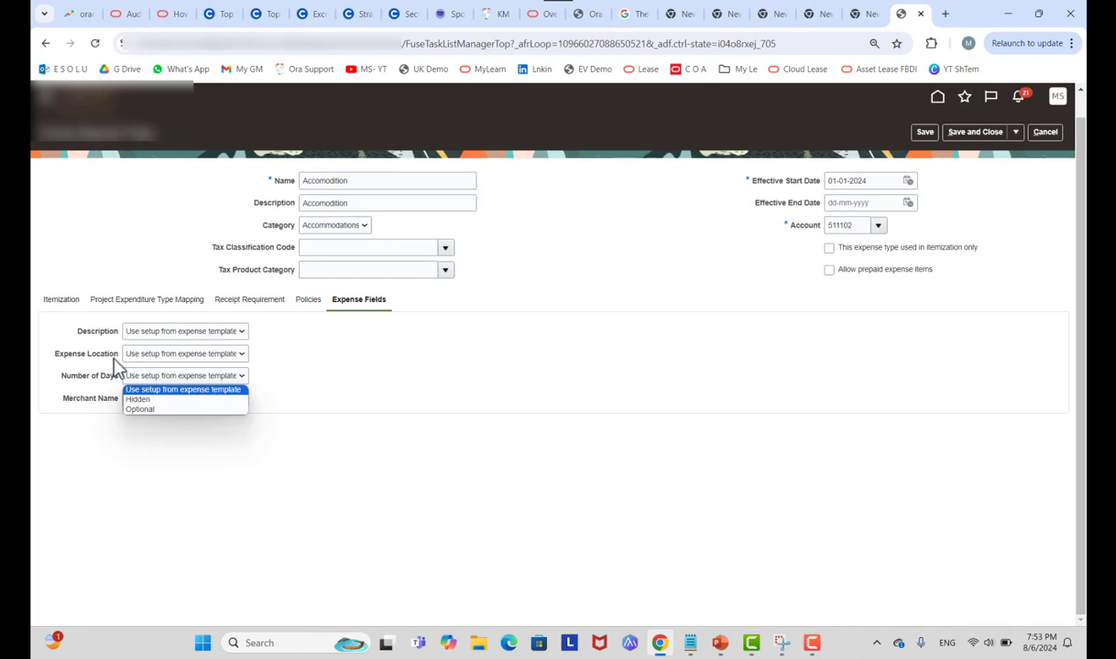
click(197, 388)
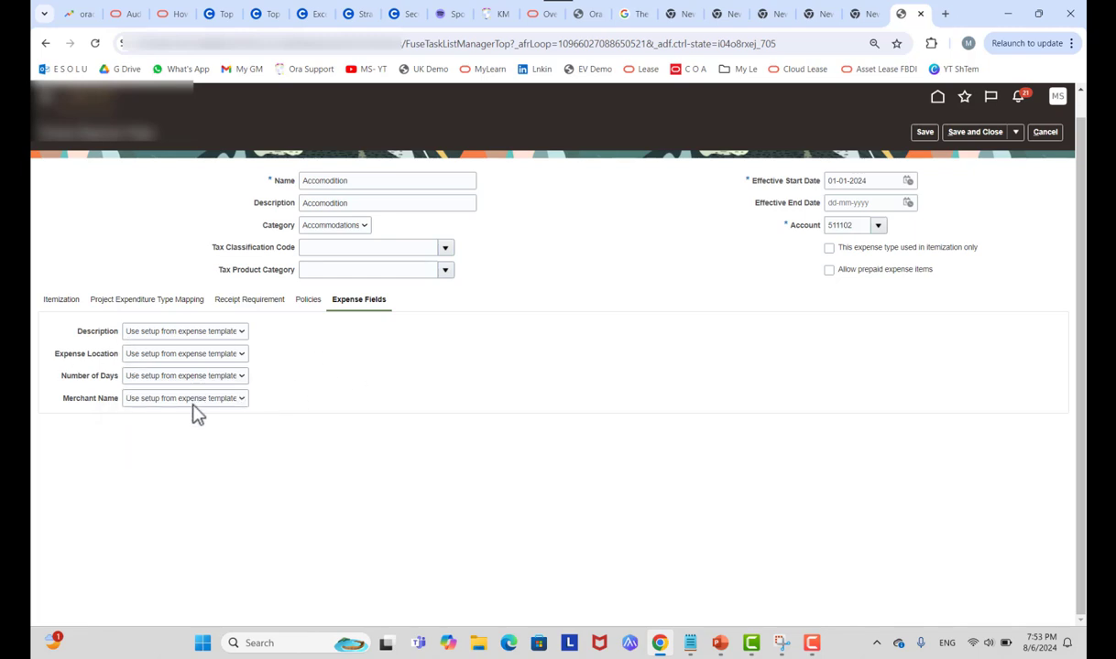
click(192, 403)
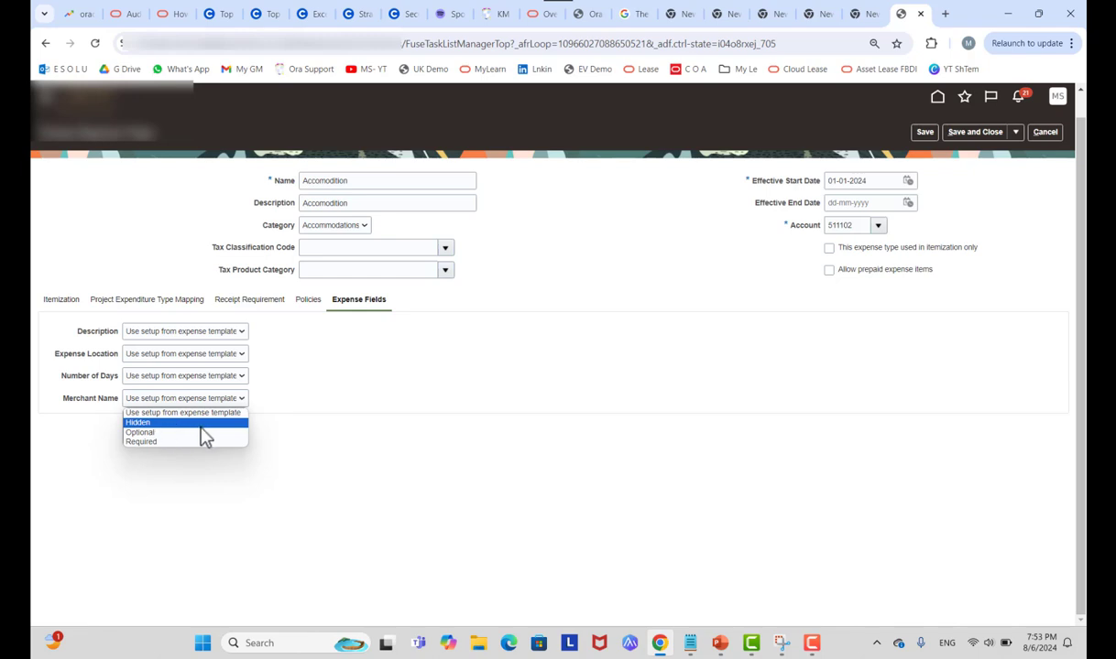
click(414, 381)
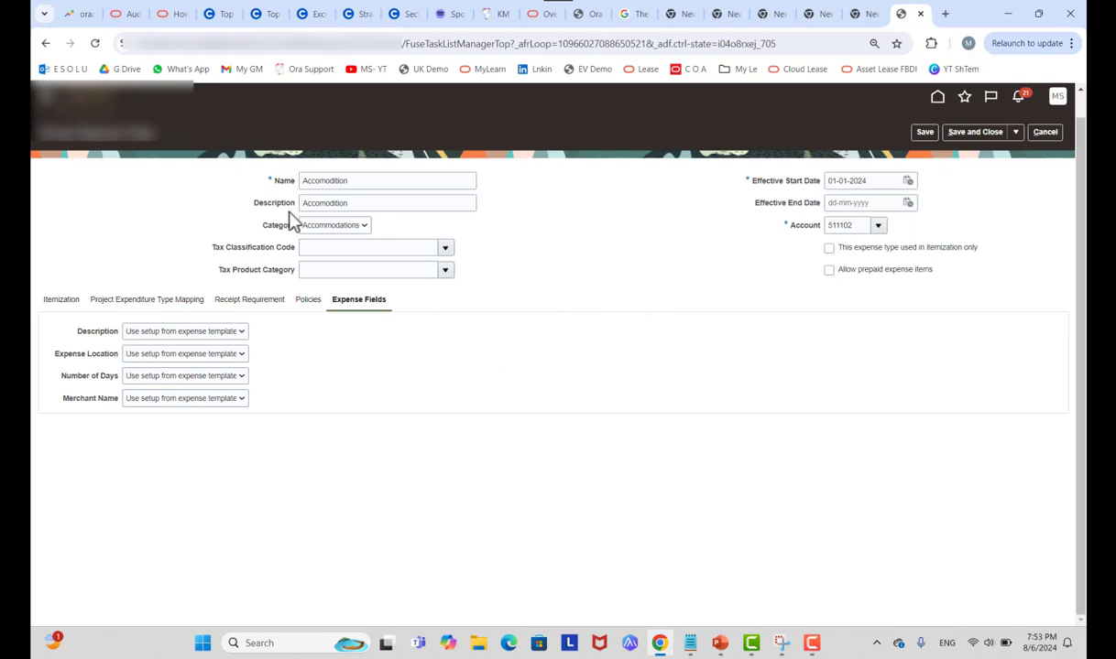
click(924, 133)
click(991, 140)
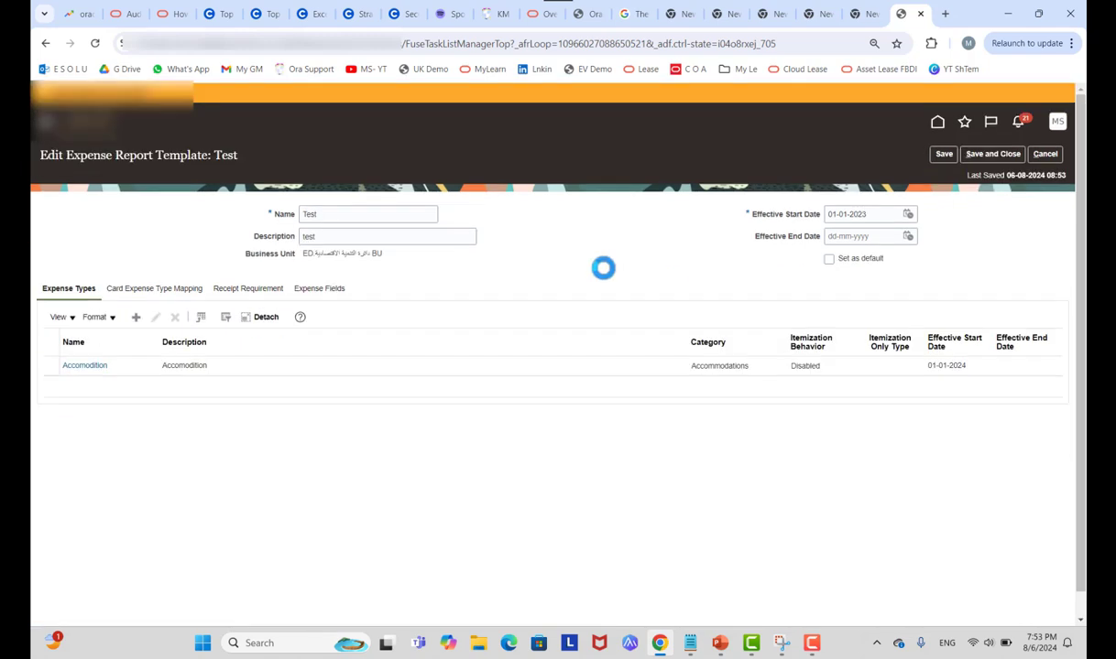
Step: Review the Receipt Requirement options, toggling the cash receipt requirement on and back off, then view Expense Fields
click(229, 291)
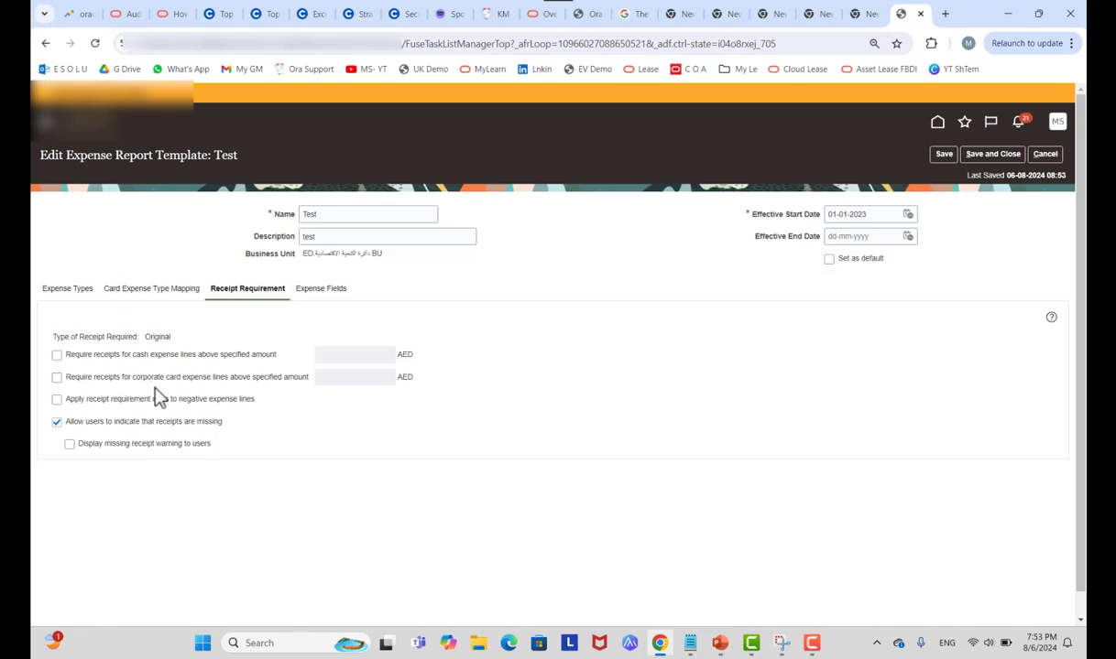
click(64, 289)
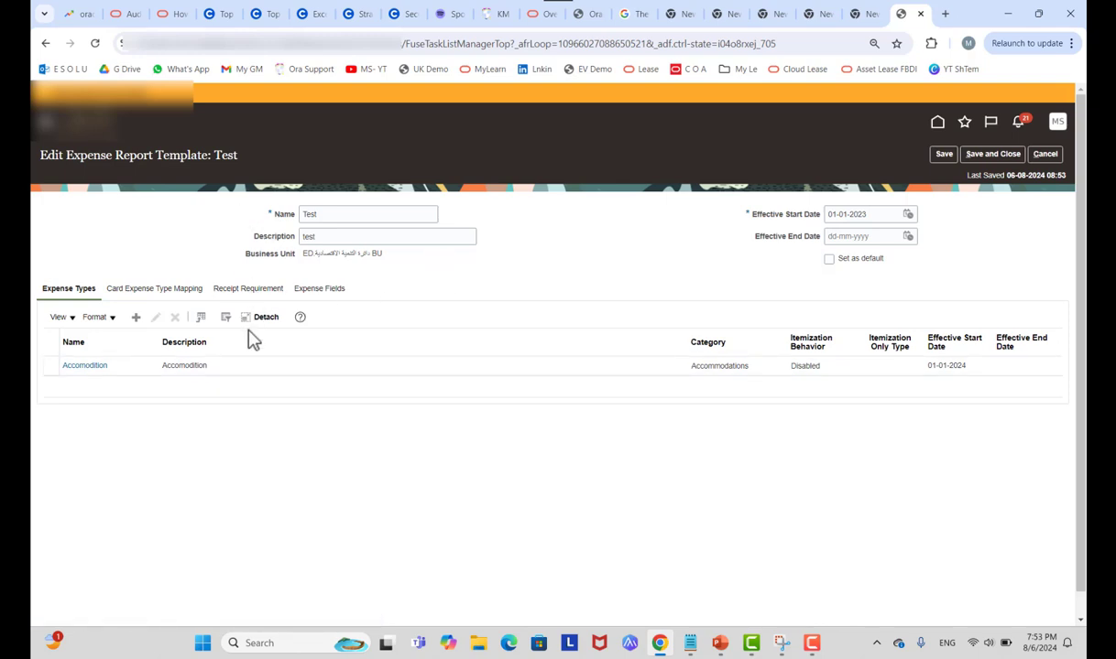
click(243, 293)
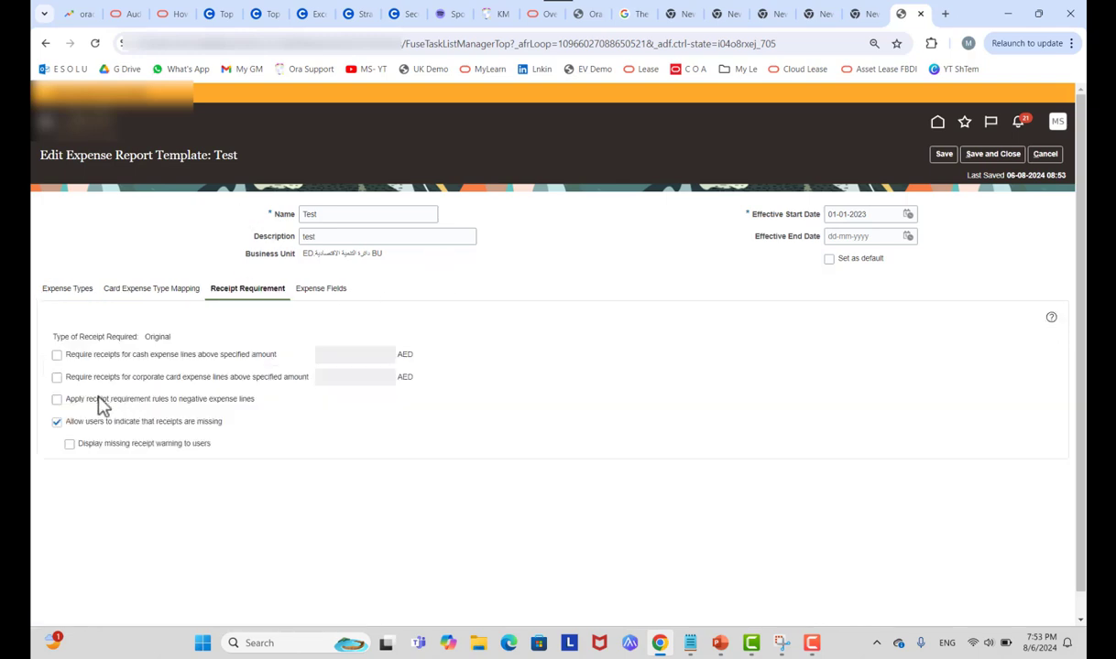
click(57, 356)
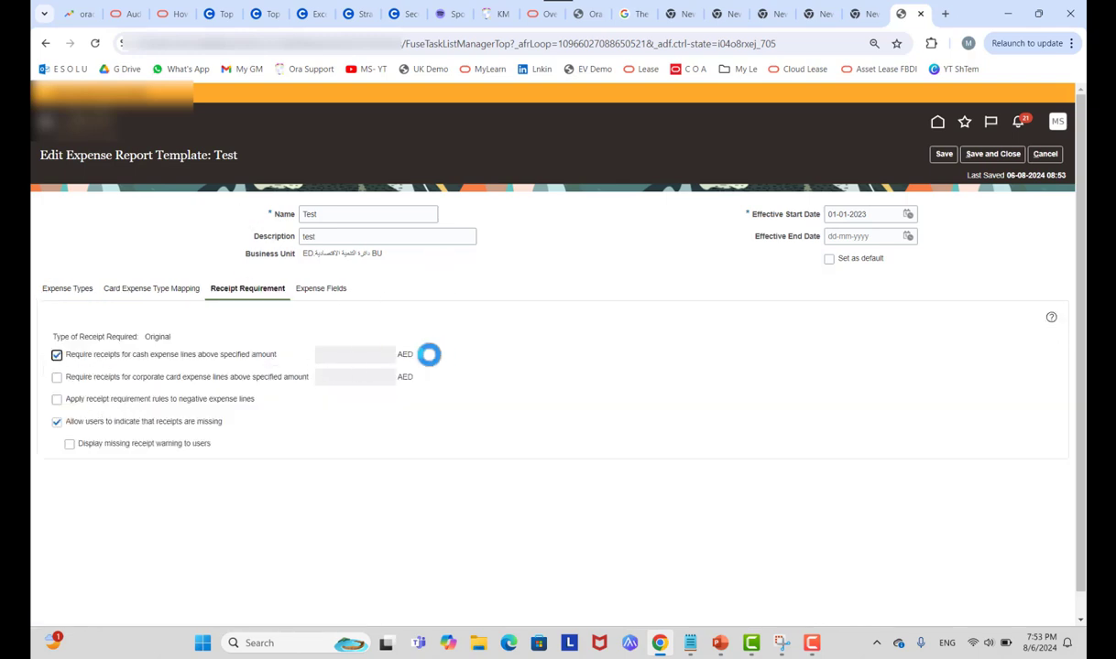
click(233, 357)
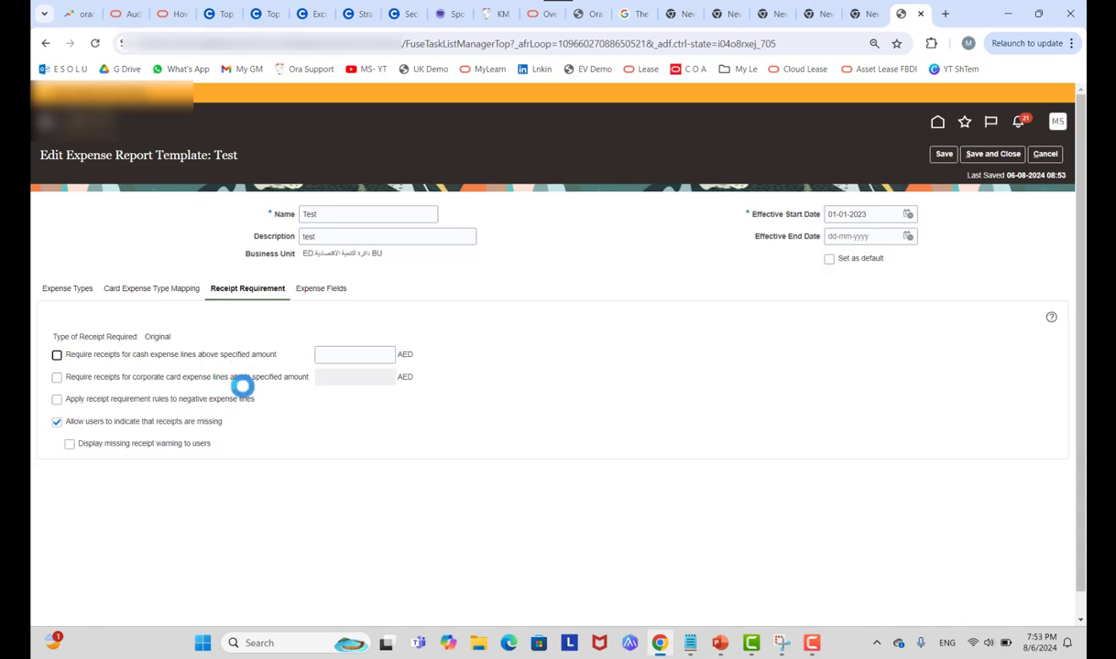
click(320, 290)
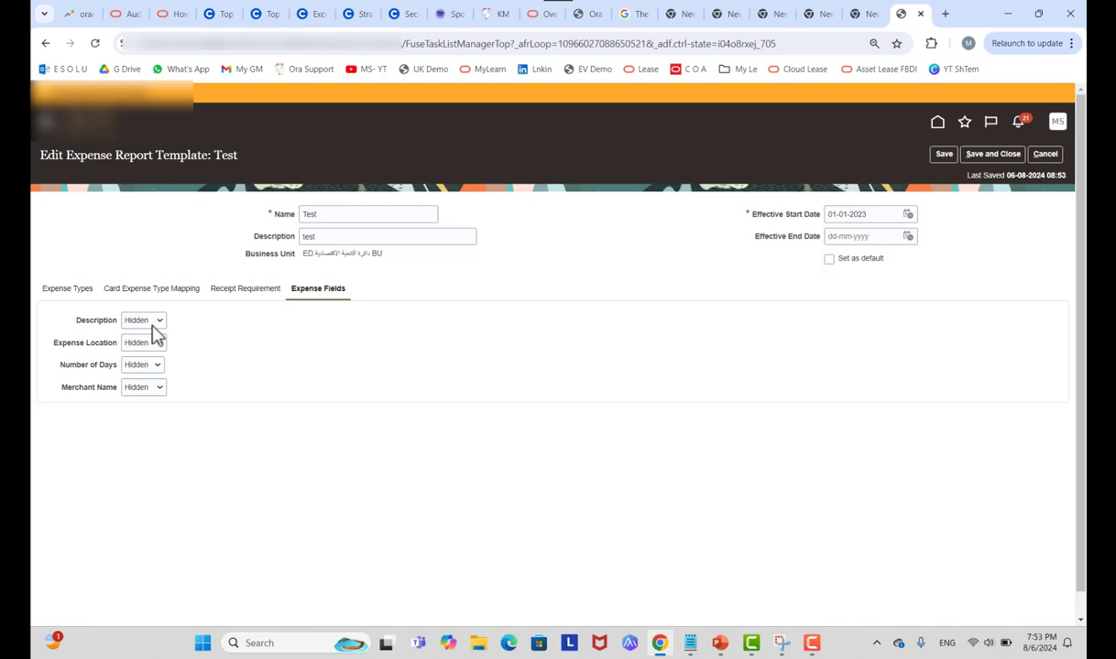
Step: Leave Description, Expense Location and Merchant Name as Hidden, set Test as default, and return to Expense Types
click(152, 325)
click(261, 354)
click(152, 347)
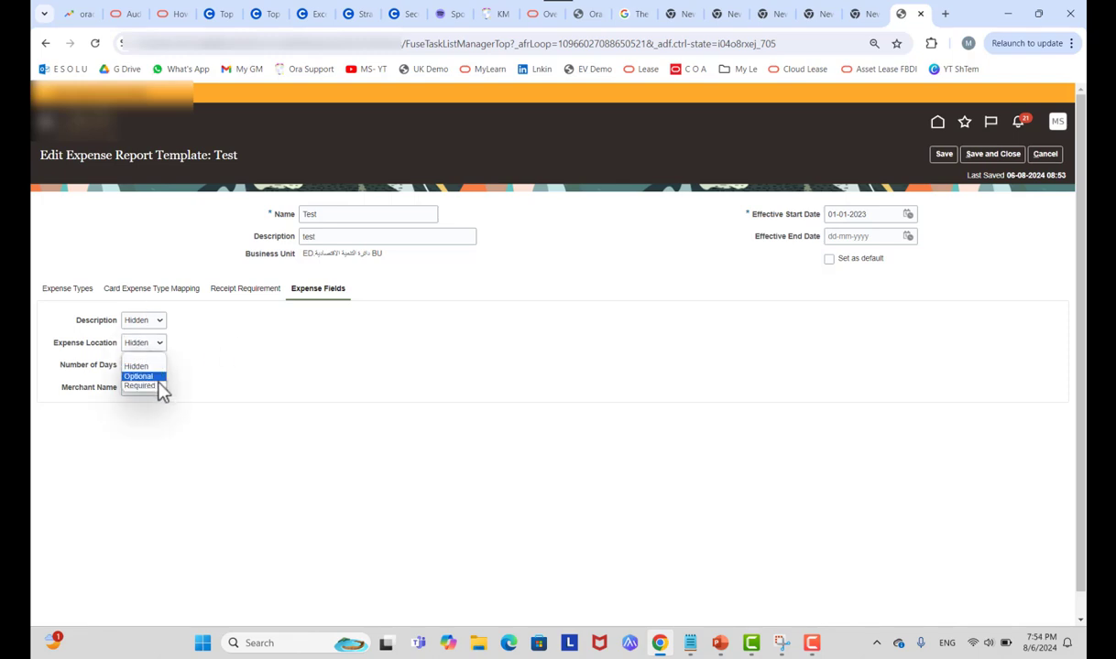
click(255, 383)
click(131, 388)
click(297, 385)
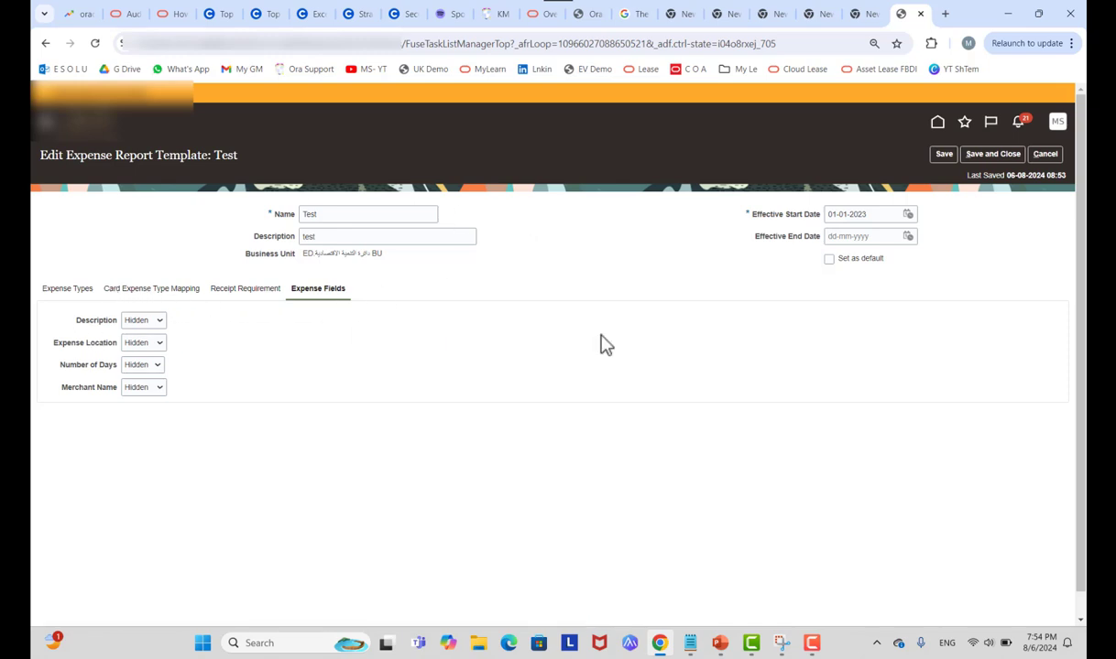
click(840, 263)
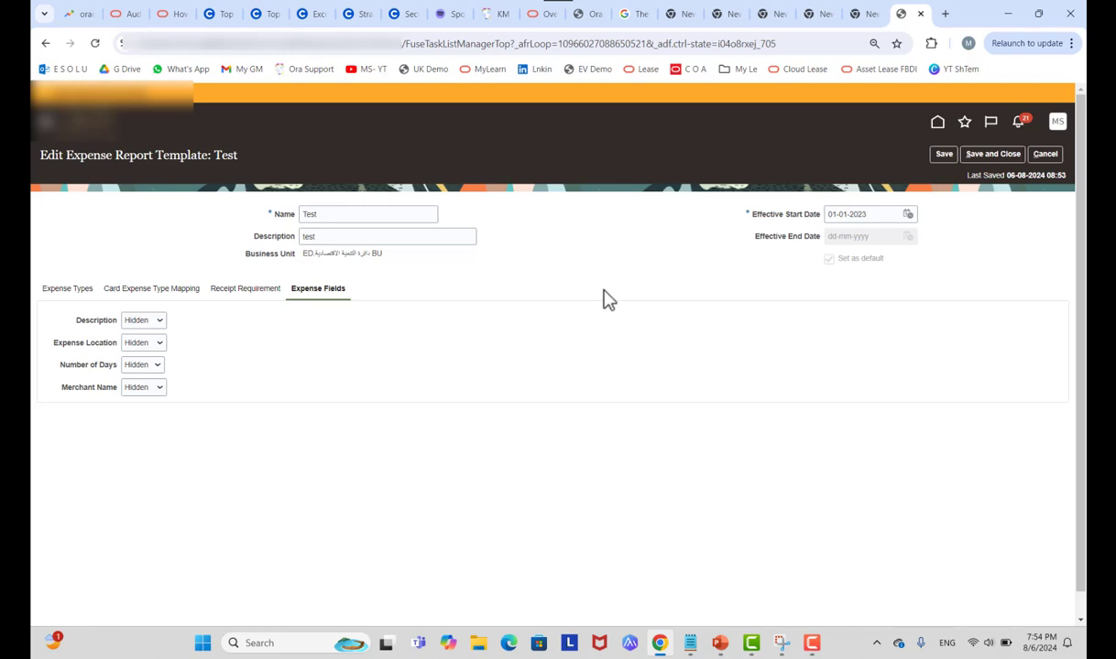
click(82, 291)
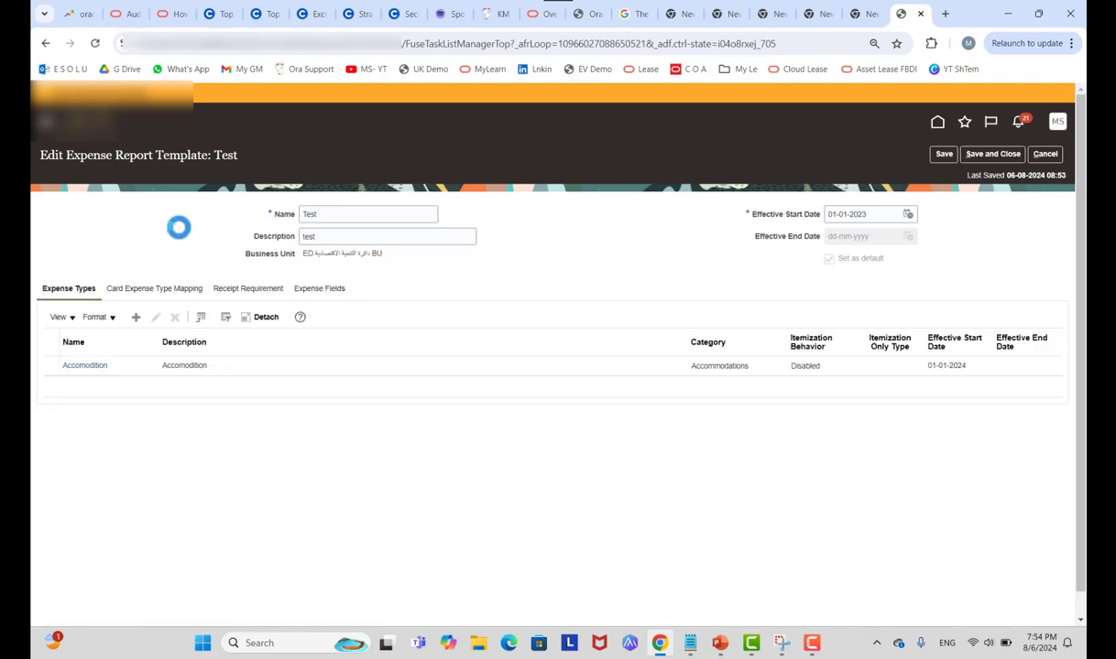
Step: Start a blank Create Expense Type form with Category left at Miscellaneous, then switch to the PowerPoint Agenda slide
click(136, 317)
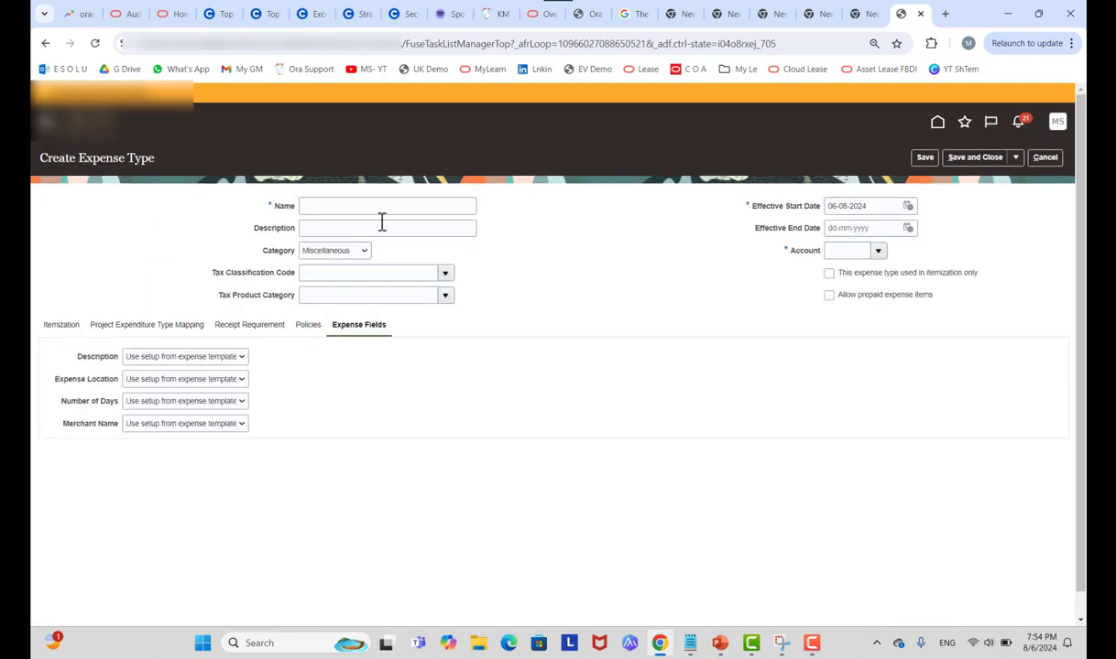
click(341, 251)
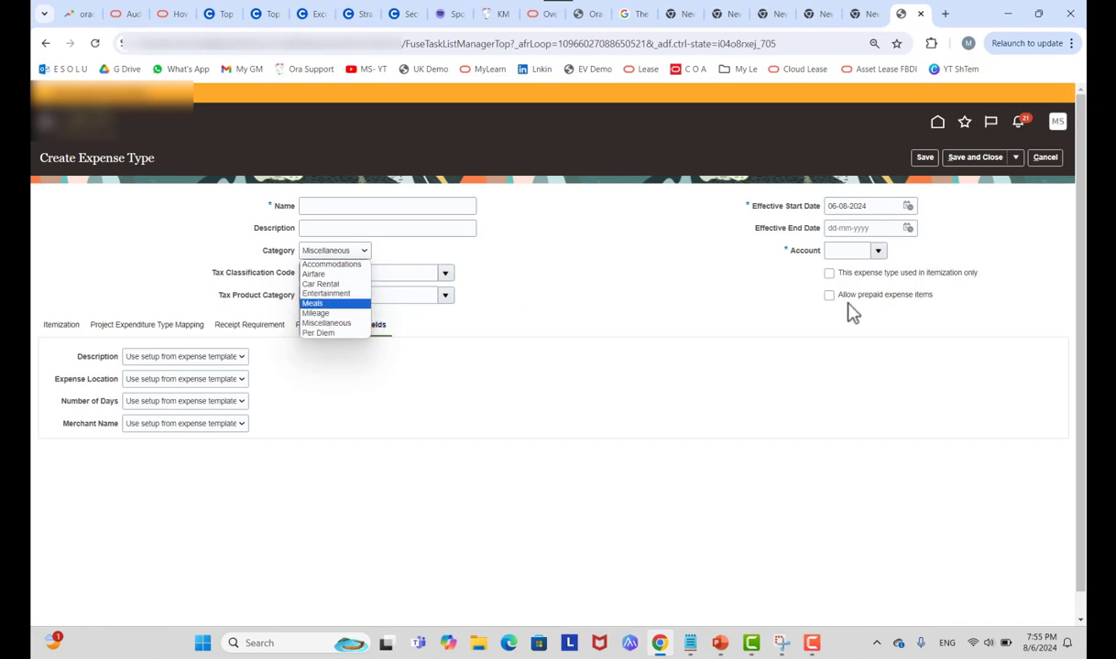
click(727, 293)
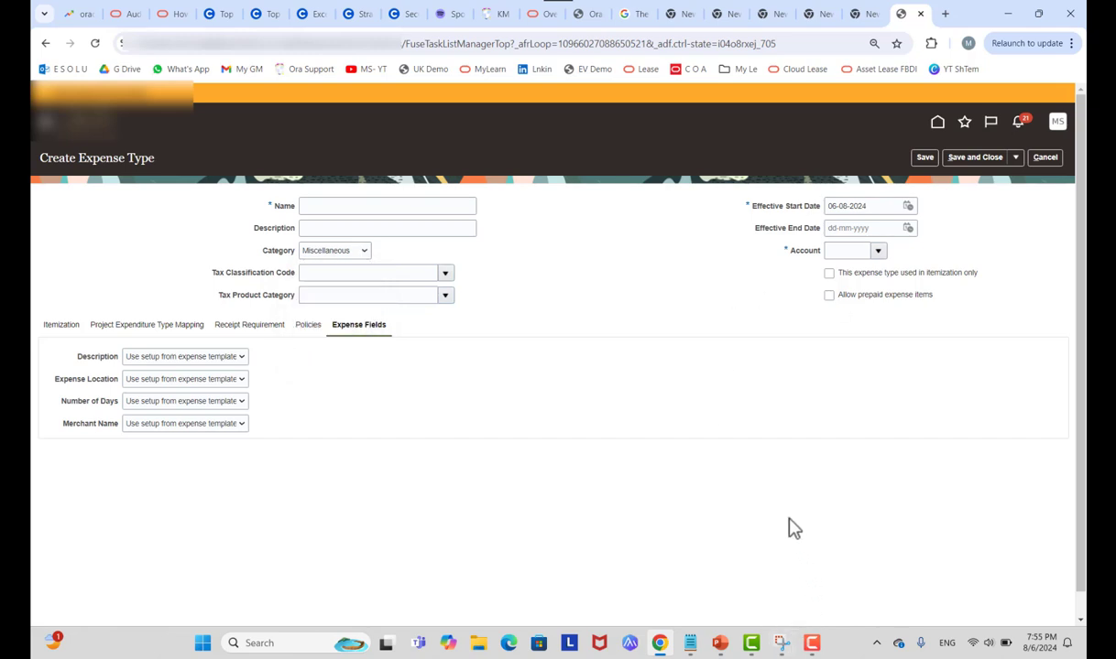
key(alt+Tab)
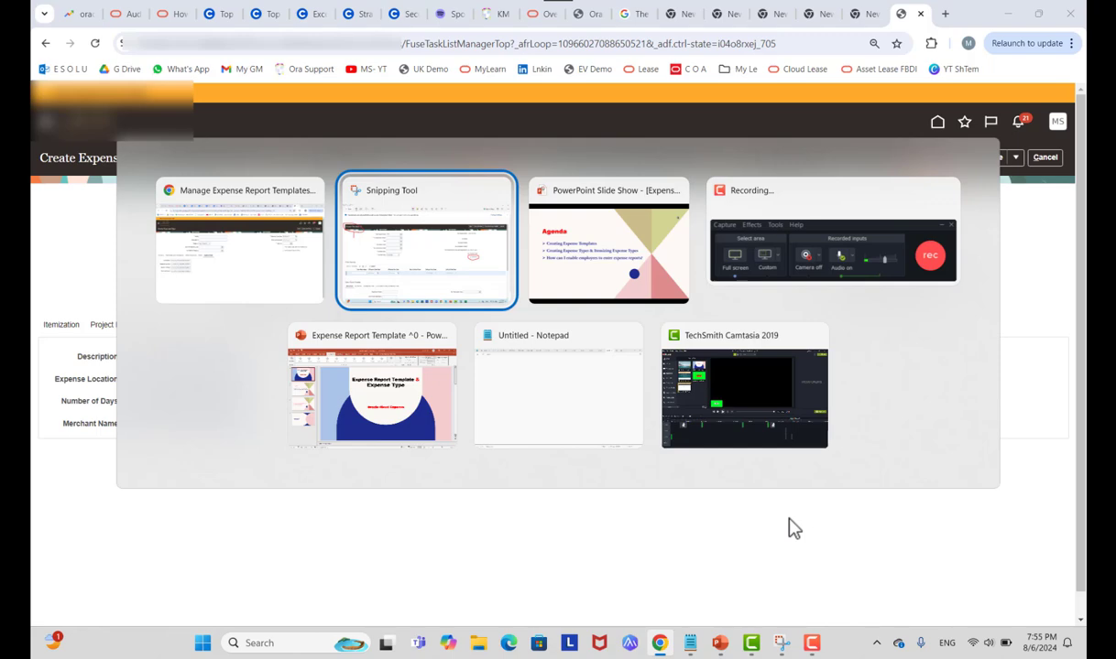
key(alt+Tab)
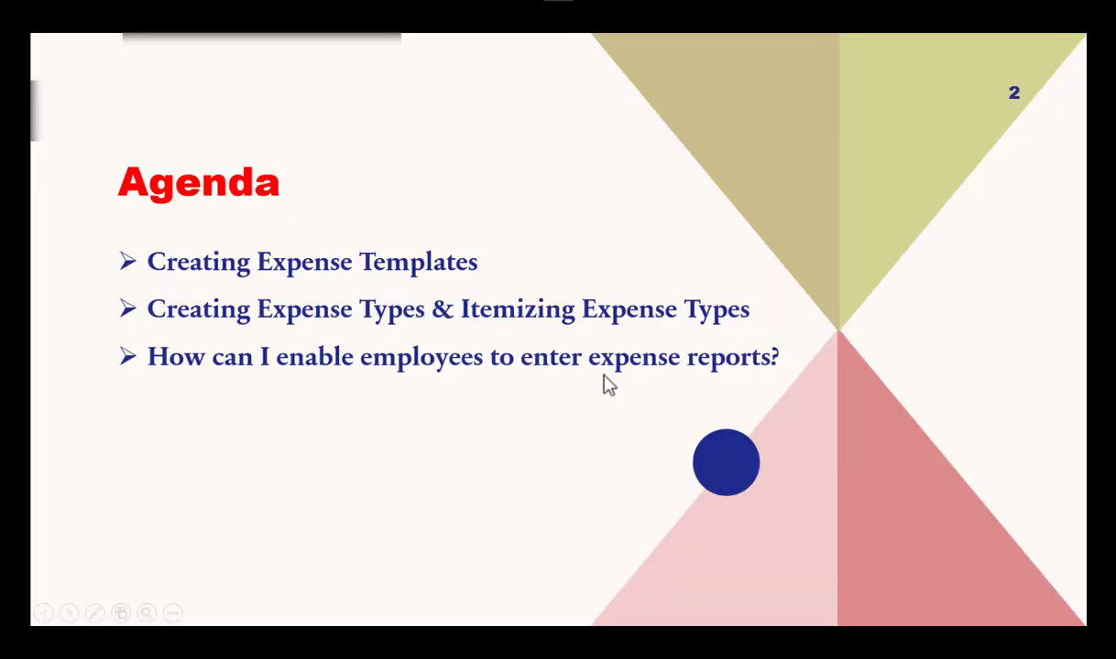